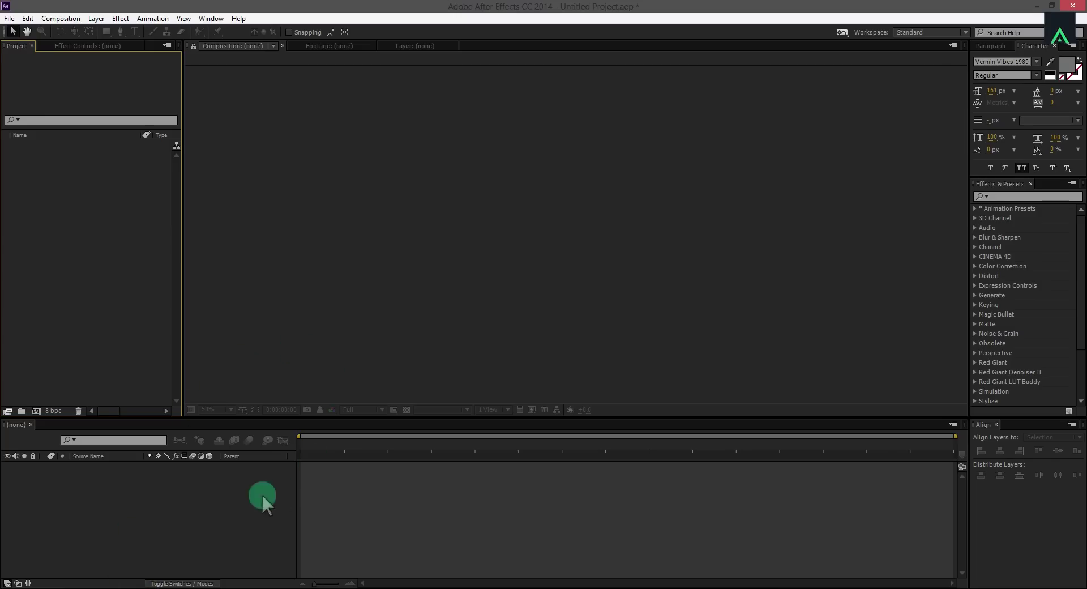
Create the Simple_Logo_Animation composition at 1920×1080, 30 fps, 10 seconds long
click(35, 410)
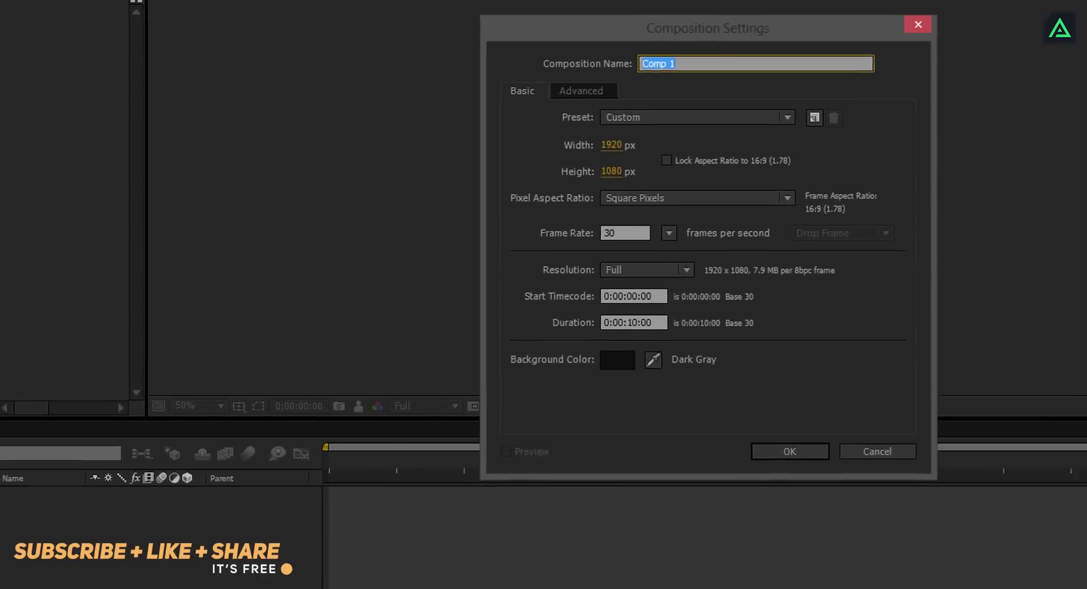
text(Simple_Logo)
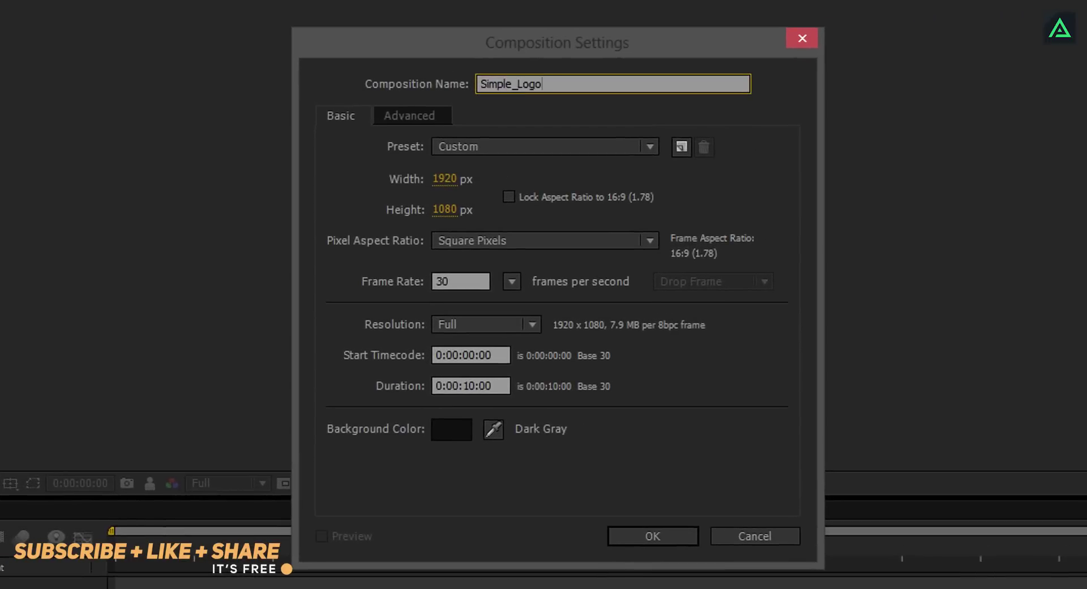
text(_Animation)
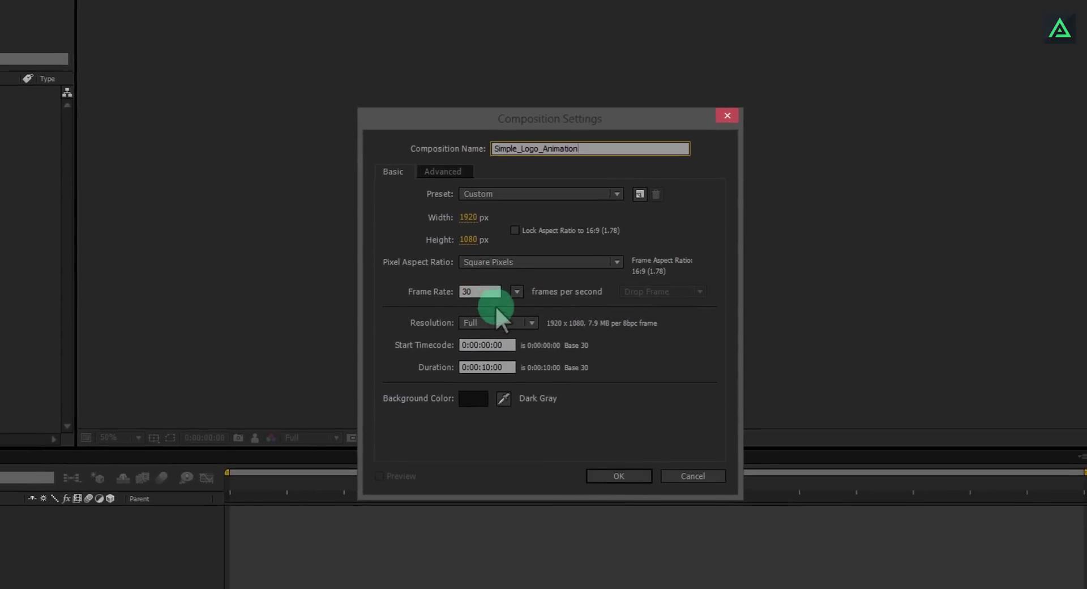
click(610, 461)
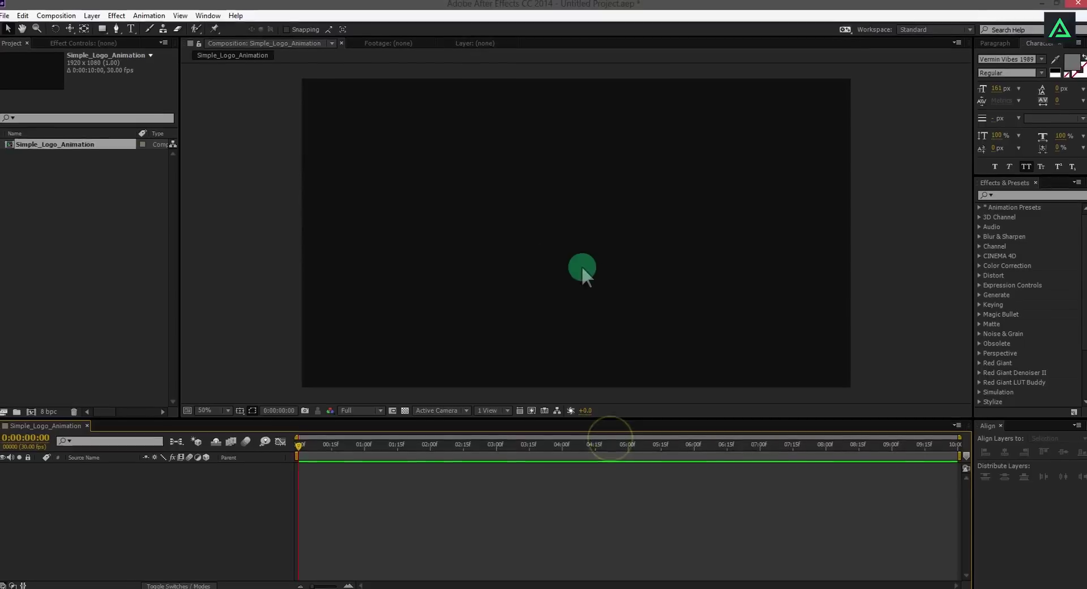
Add a 1920×1080 dark gray solid layer named Background
right_click(141, 488)
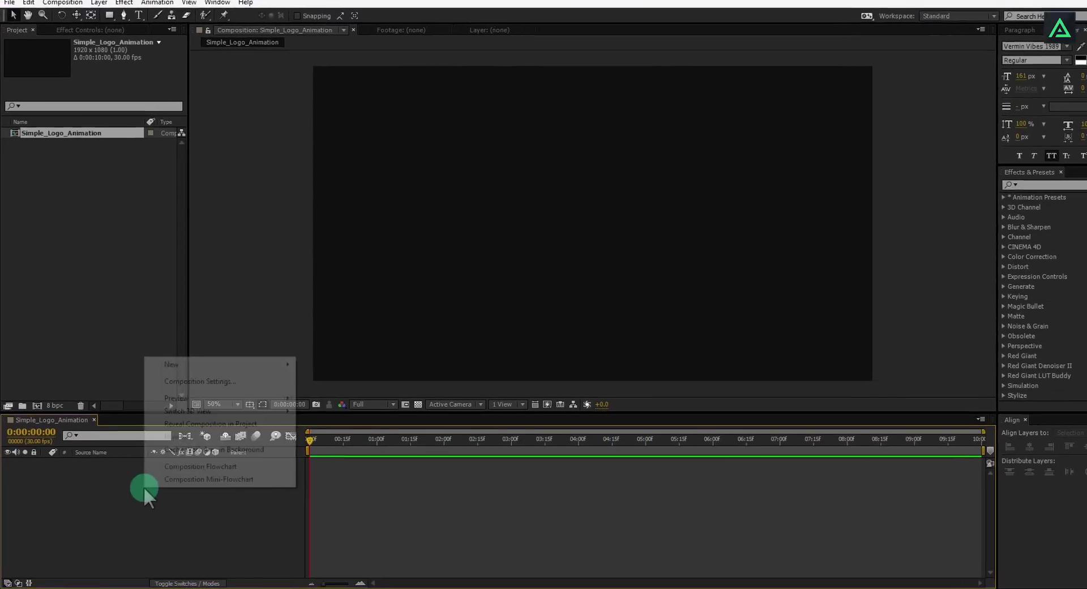
mouse_move(196, 373)
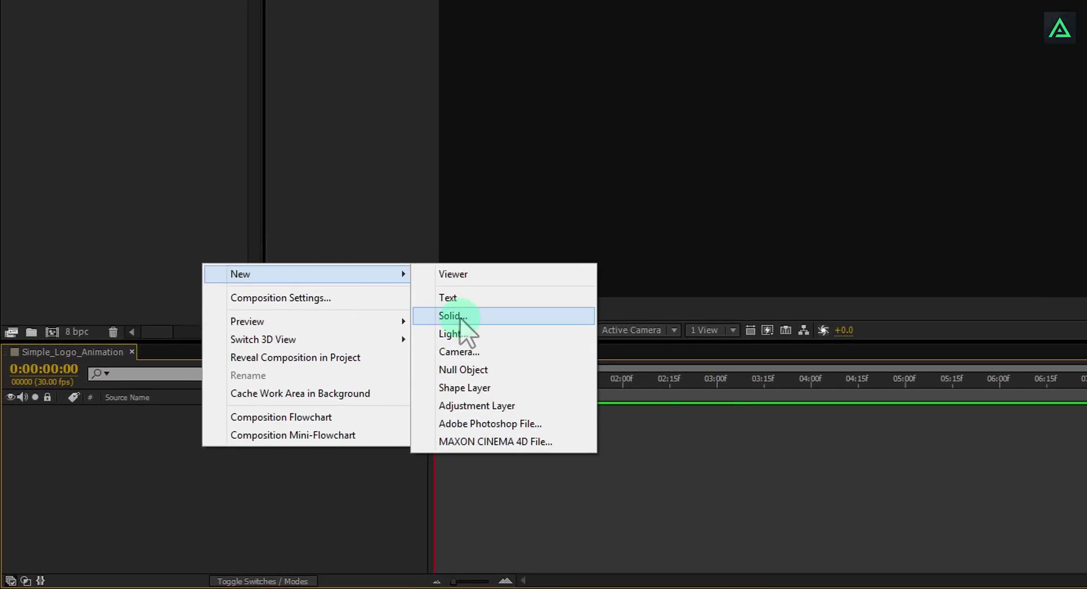
click(459, 315)
text(Background)
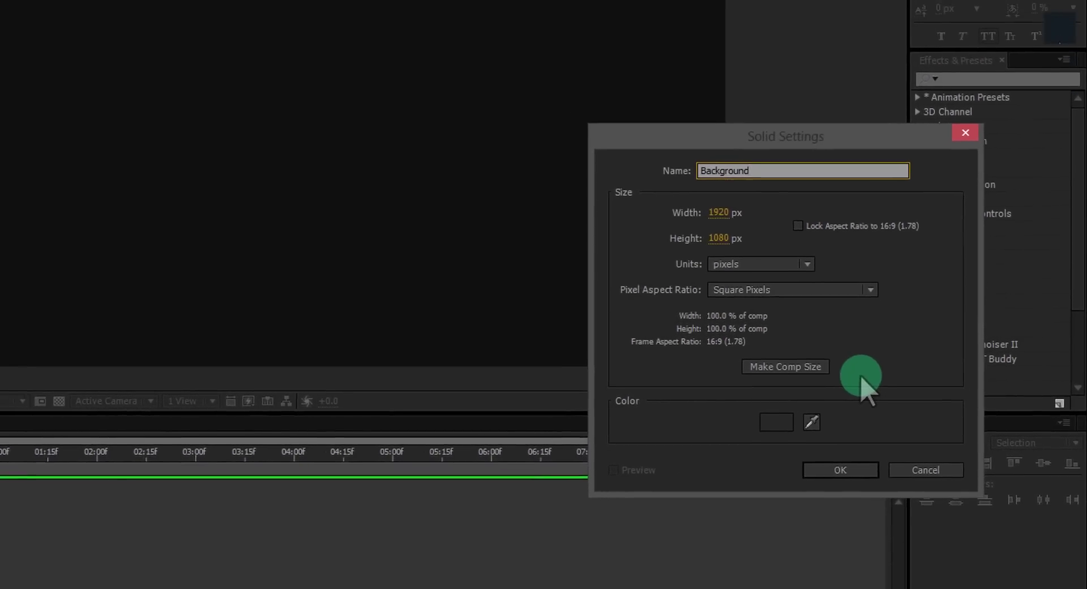
click(823, 472)
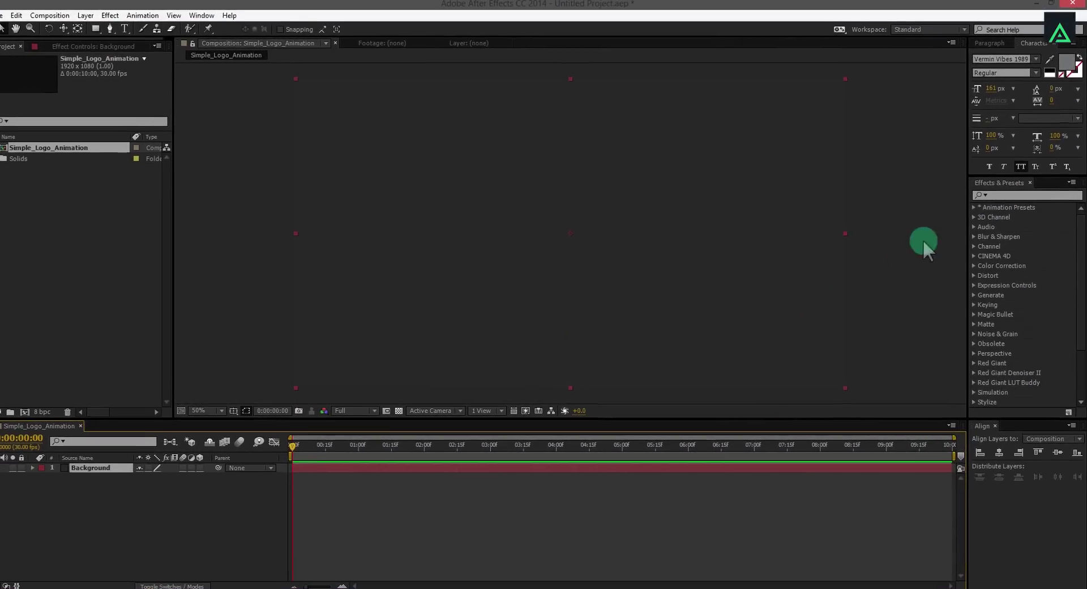
Apply Gradient Ramp to the Background solid and set its shape to Radial Ramp
click(1002, 194)
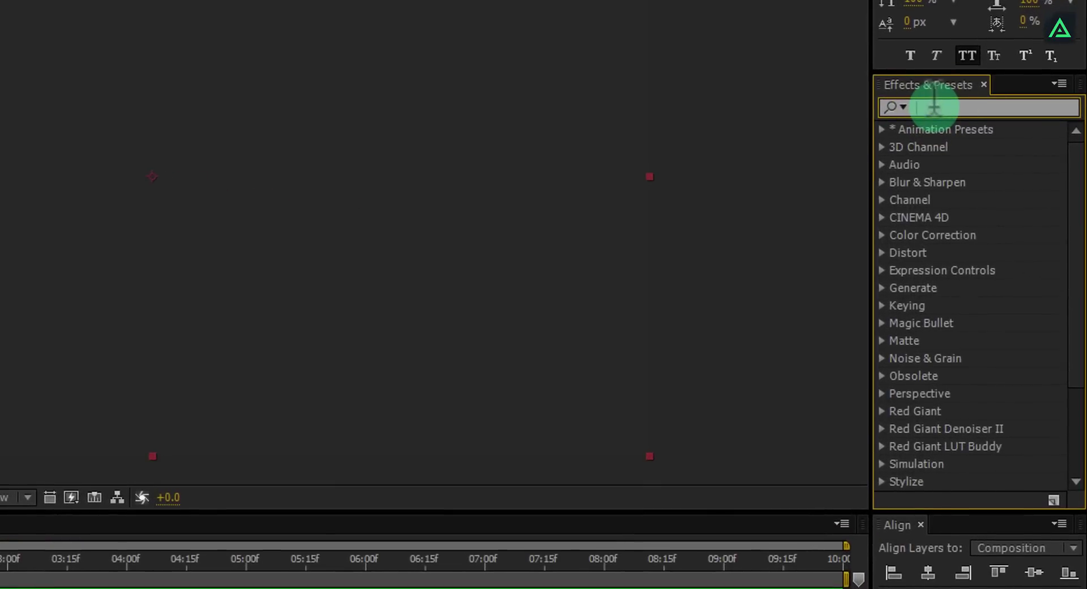
text(ramp)
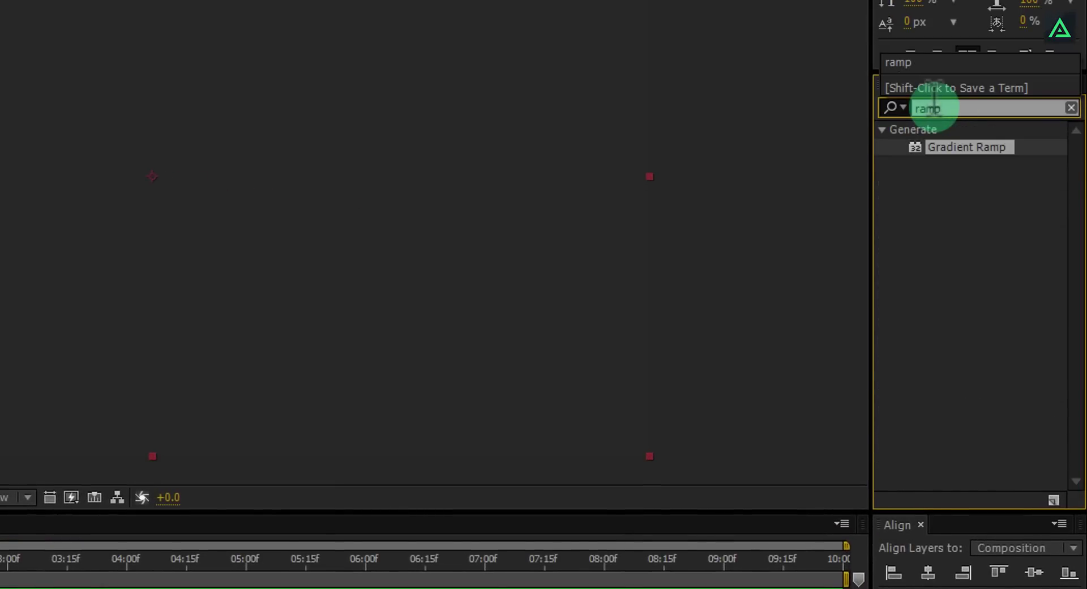
drag(990, 148, 254, 177)
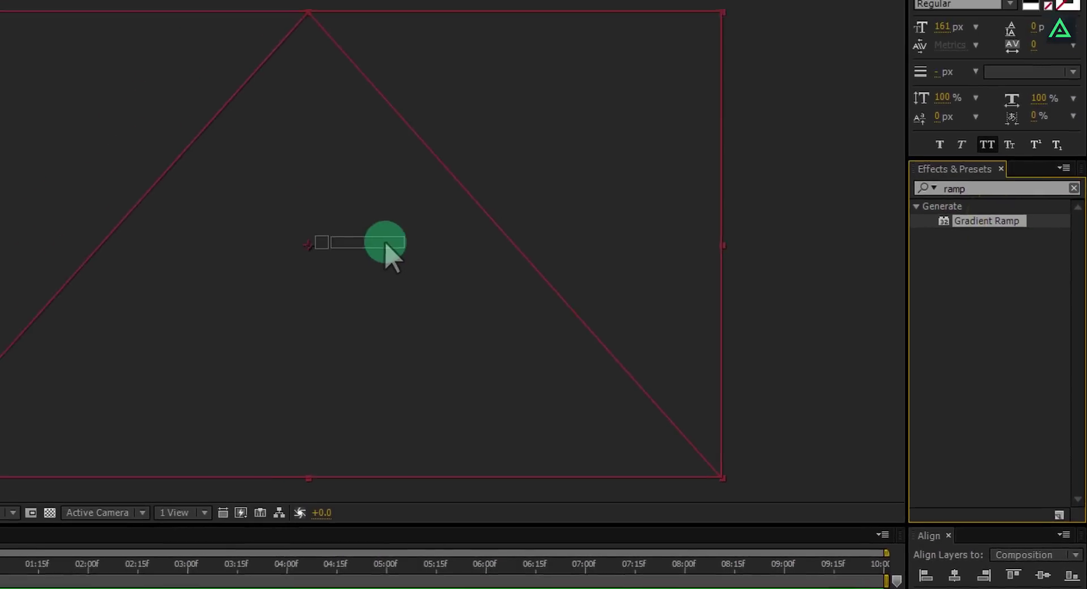
drag(390, 249, 392, 250)
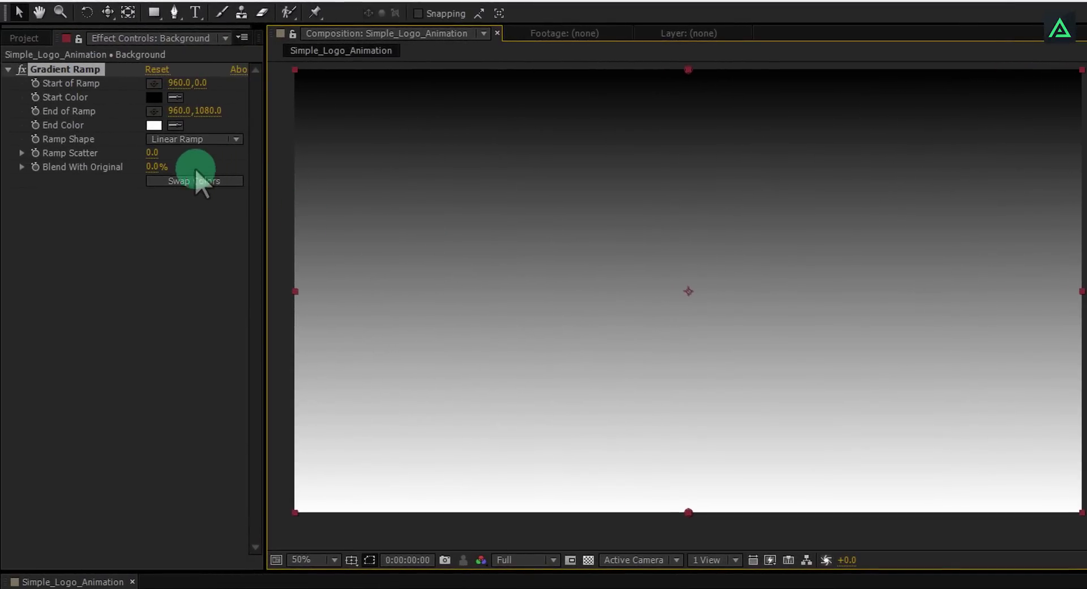
click(189, 138)
click(202, 175)
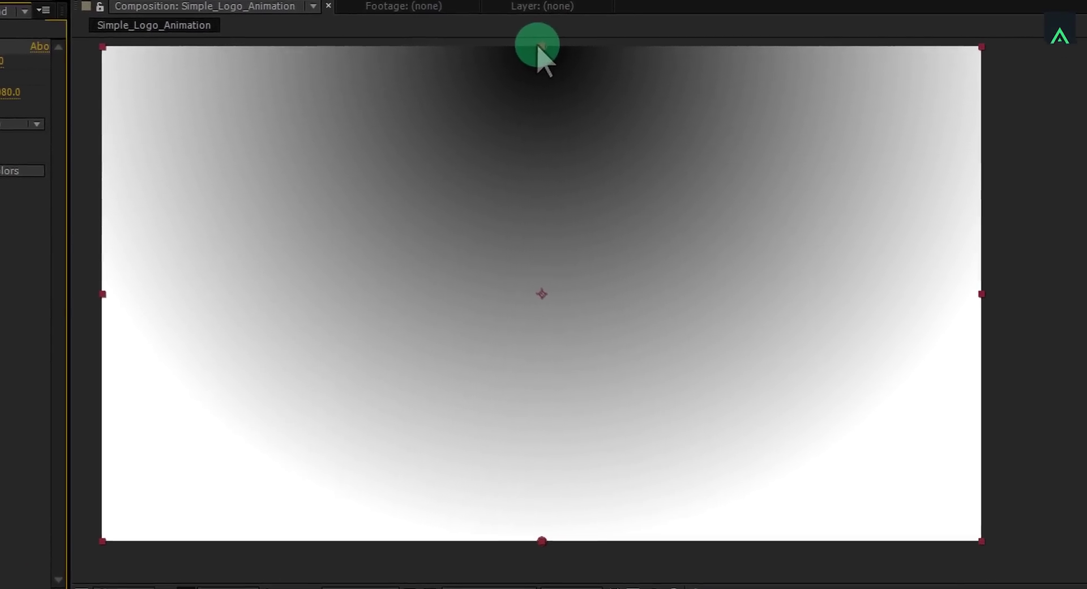
Move the ramp's start point to the frame centre and swap colours so the centre is white
click(618, 58)
drag(521, 43, 525, 301)
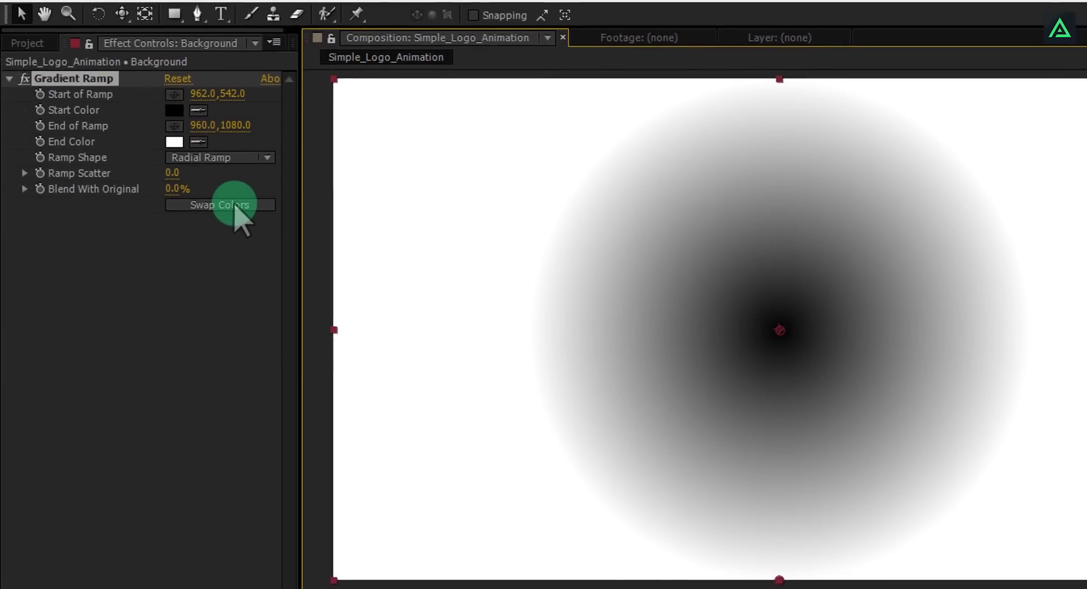
click(234, 206)
click(779, 330)
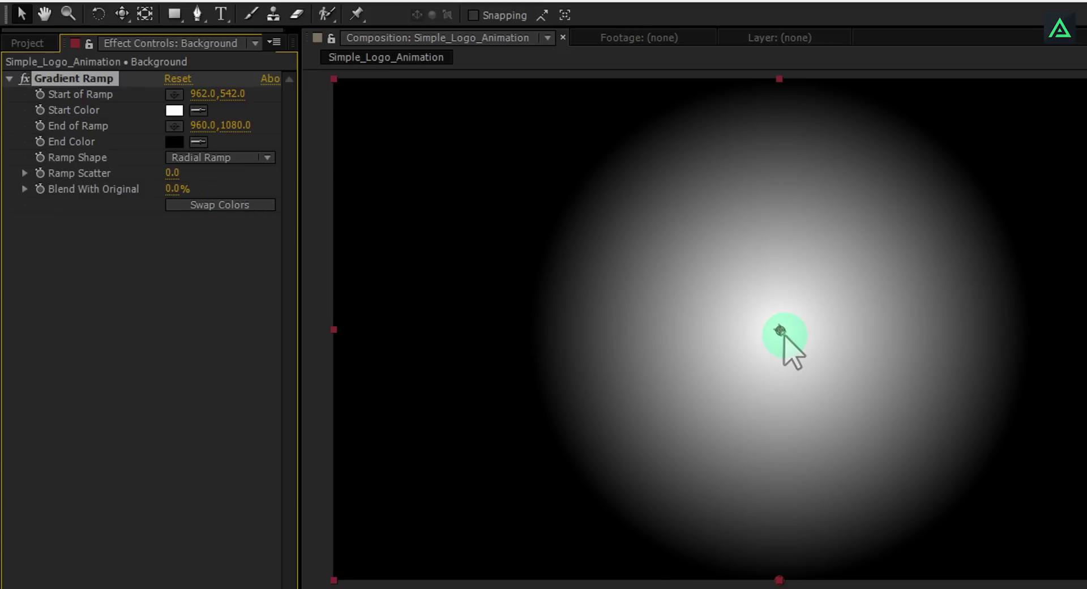
Push End of Ramp far outside the frame to 4876.0,2740.0 for a soft falloff
click(780, 580)
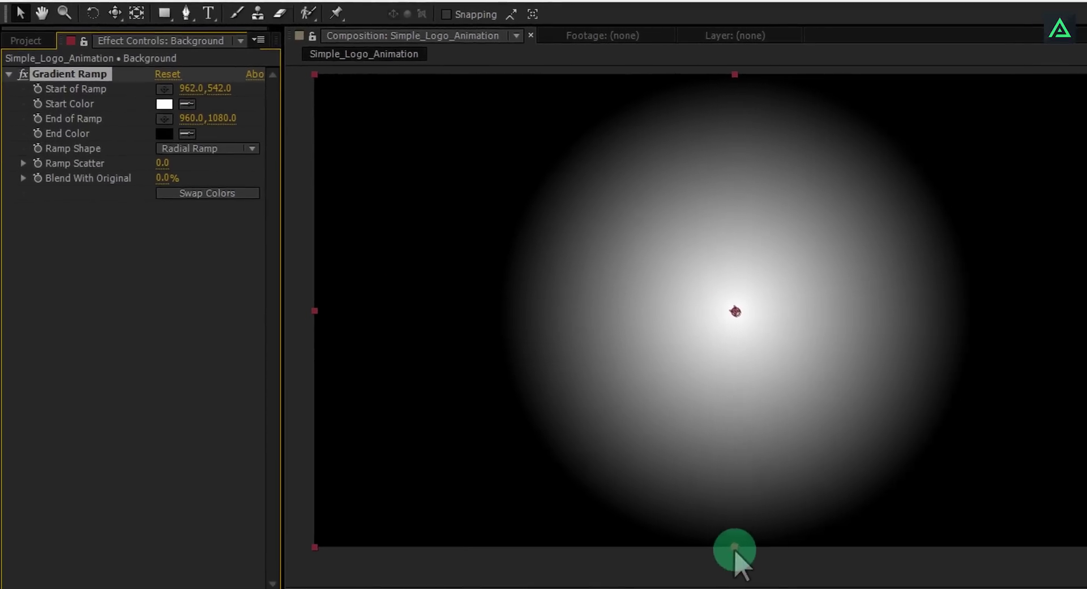
drag(735, 548, 1086, 588)
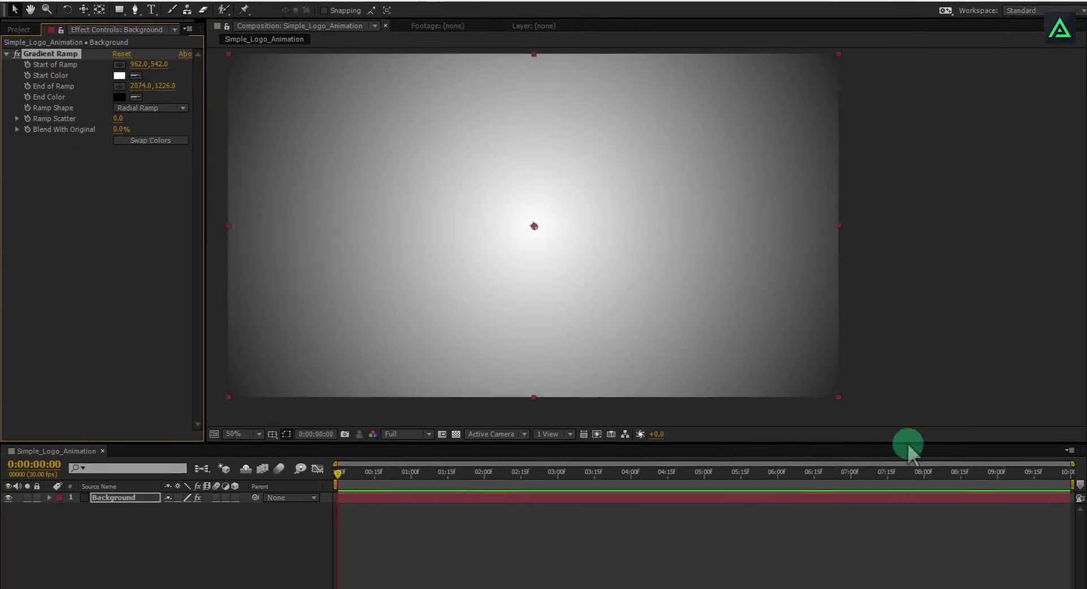
drag(908, 450, 1084, 406)
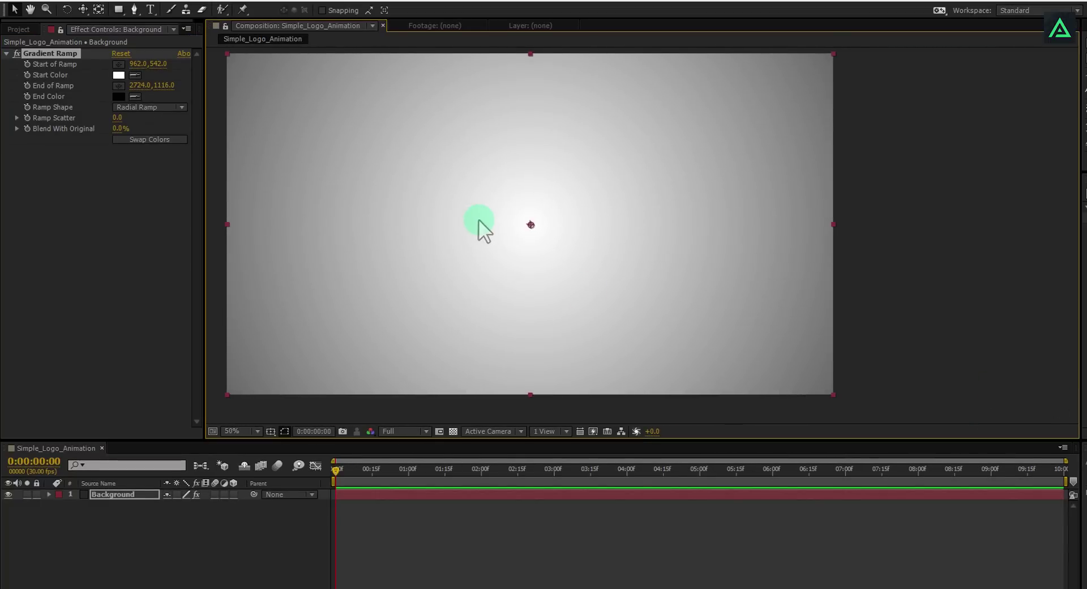
key(comma)
key(comma)
key(comma)
key(comma)
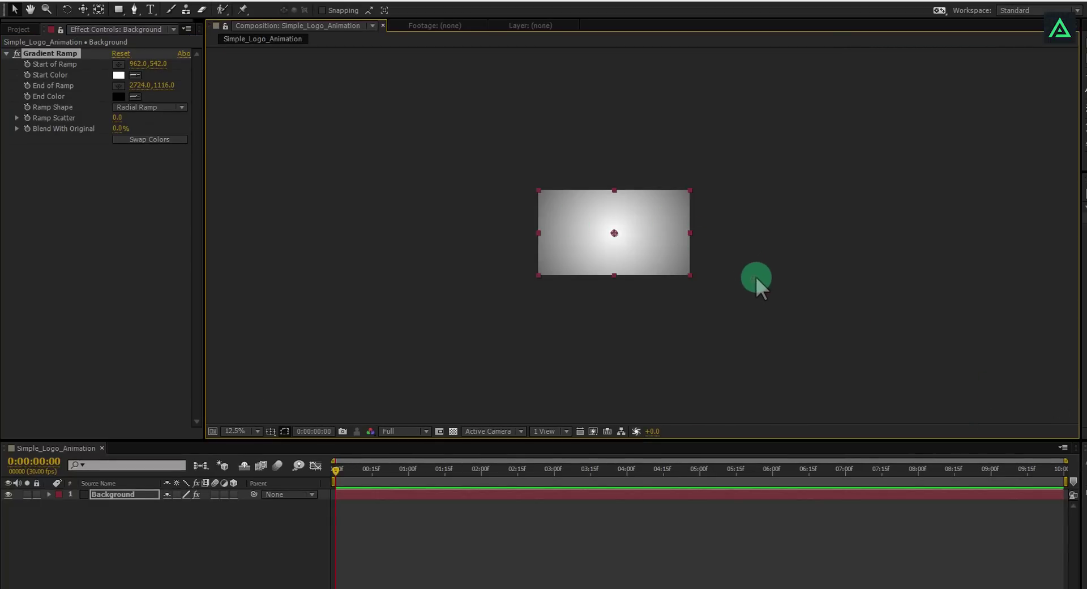
drag(755, 276, 923, 407)
key(period)
key(period)
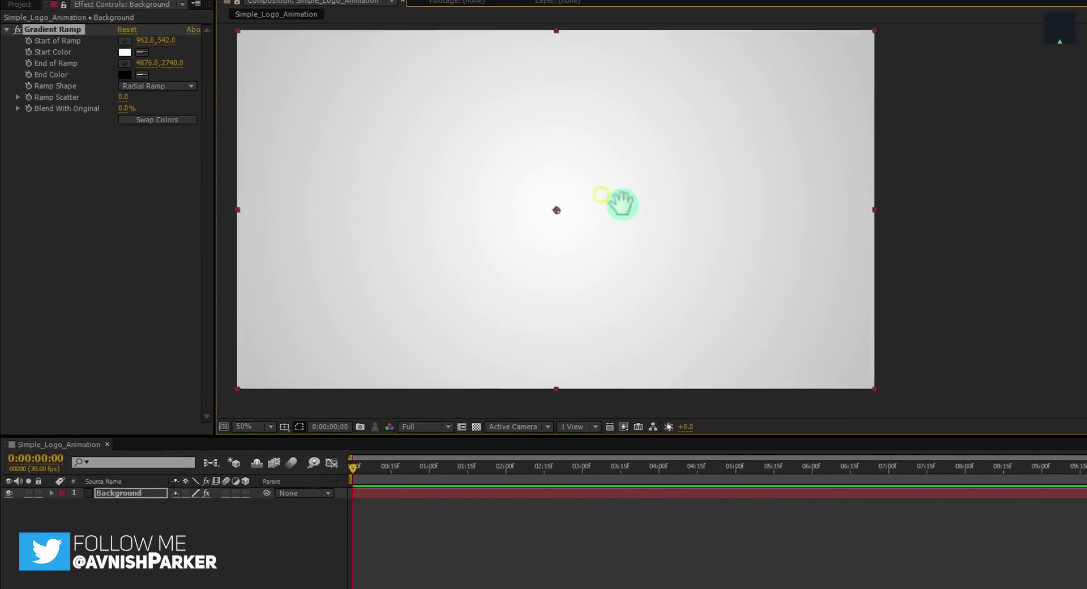
drag(621, 204, 750, 214)
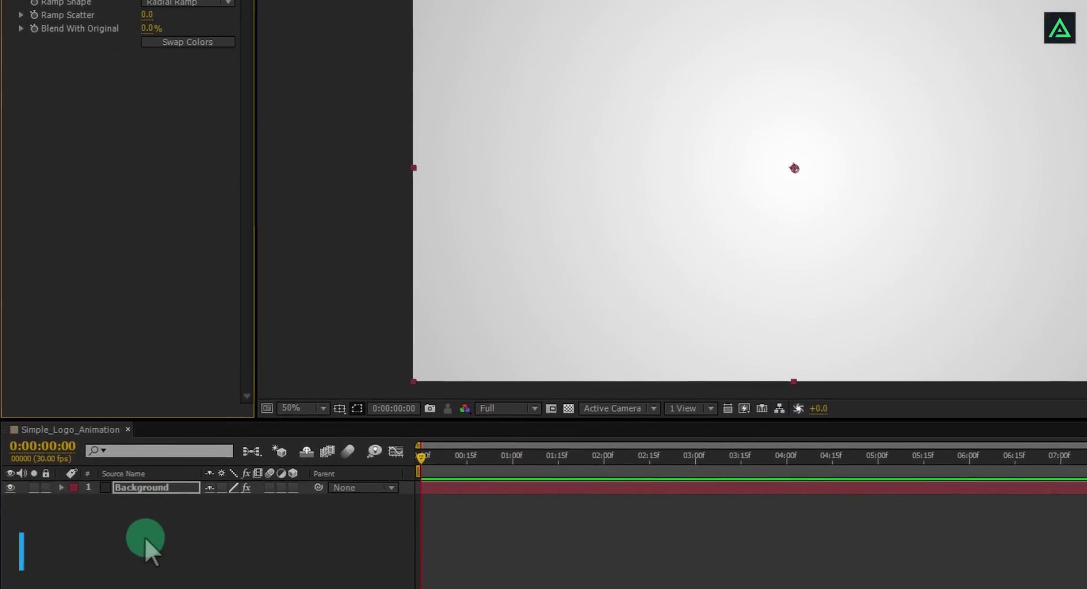
Add a text layer reading GAMER
right_click(145, 537)
mouse_move(209, 362)
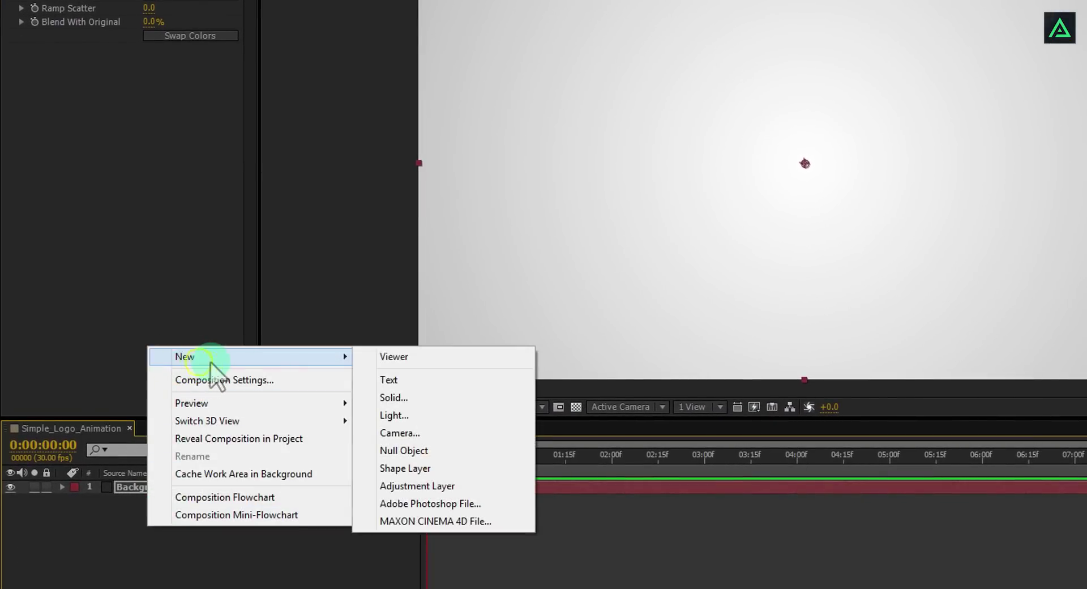
click(420, 380)
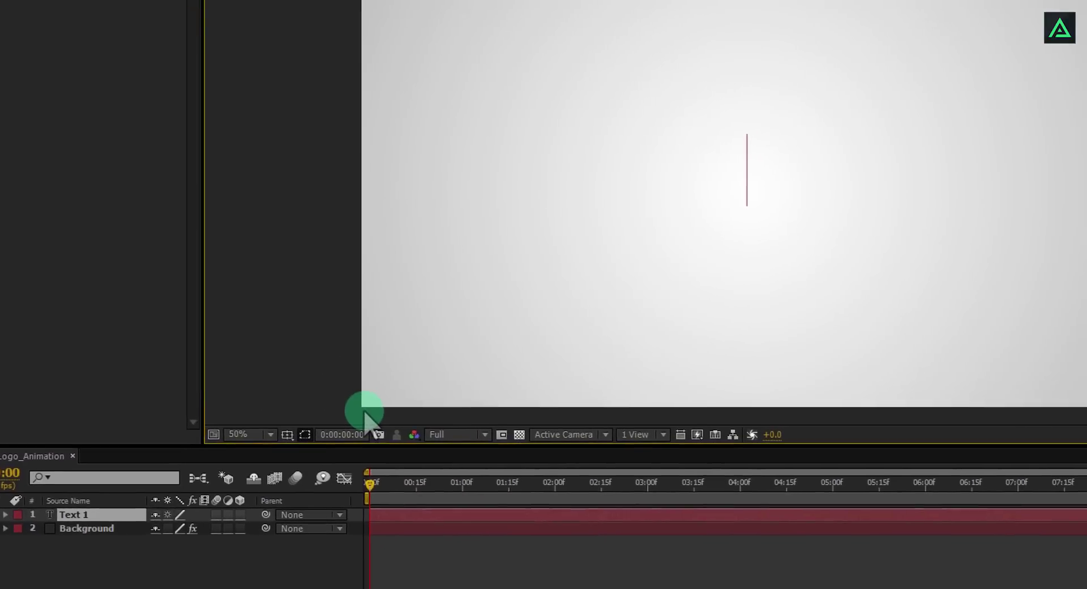
text(GAMER)
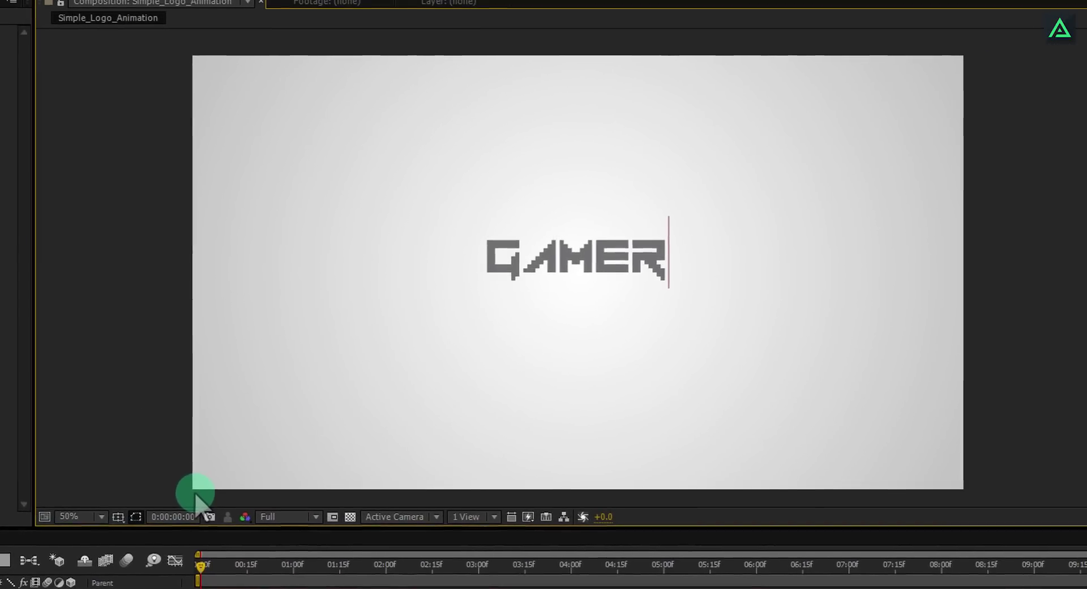
text(S)
key(BackSpace)
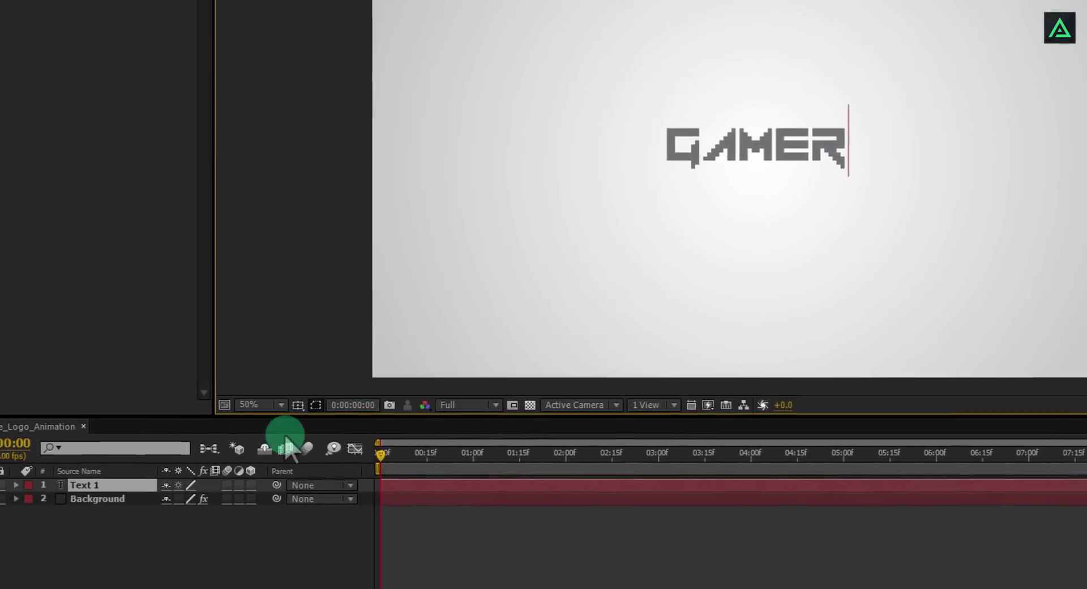
click(141, 502)
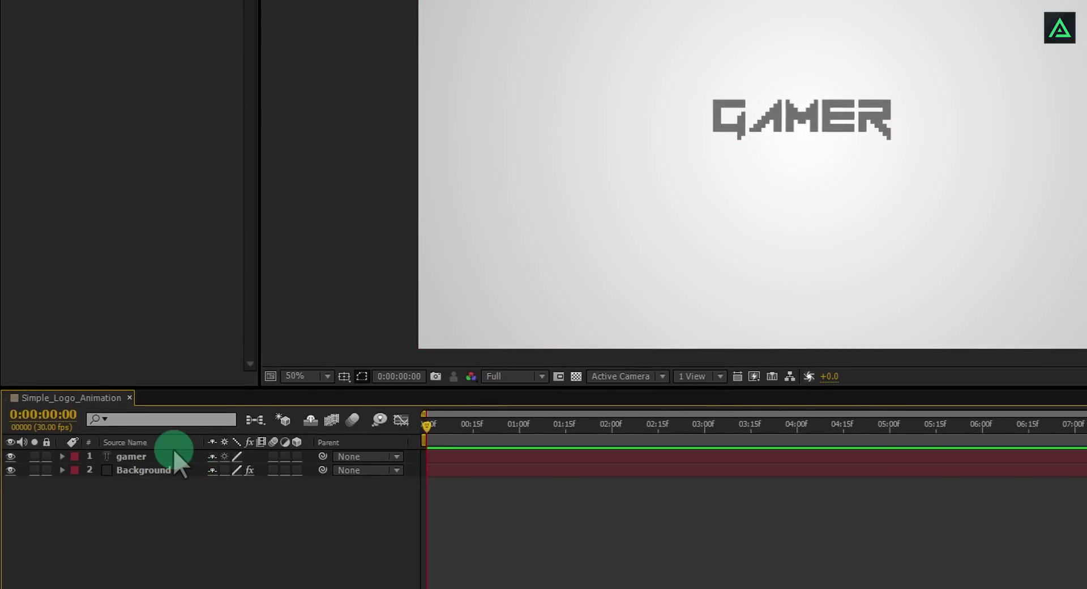
Centre the gamer text layer vertically and horizontally in the frame
click(174, 453)
key(v)
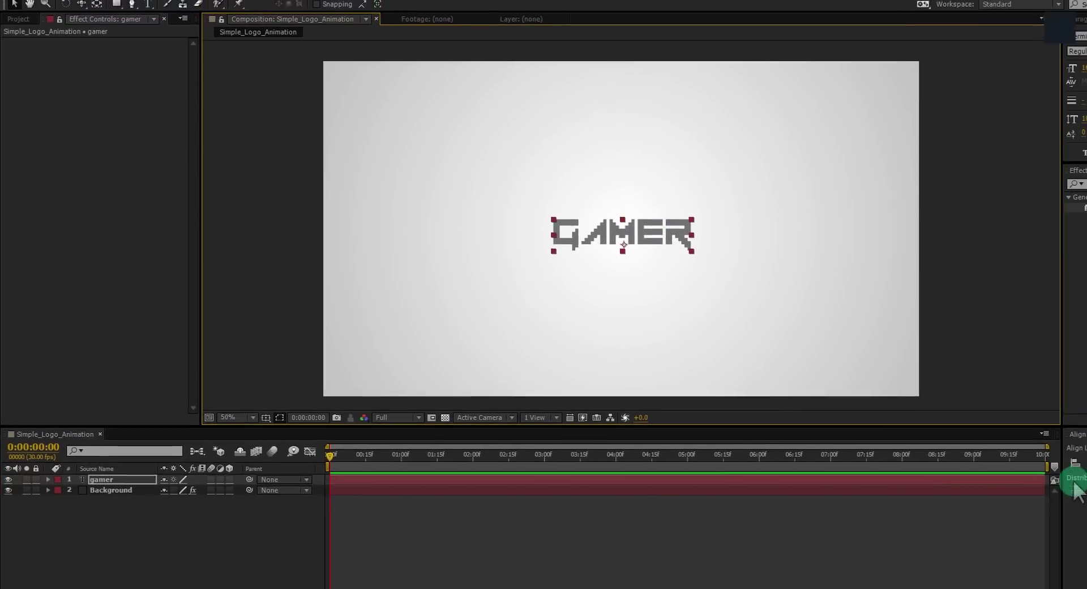
click(1057, 450)
click(999, 450)
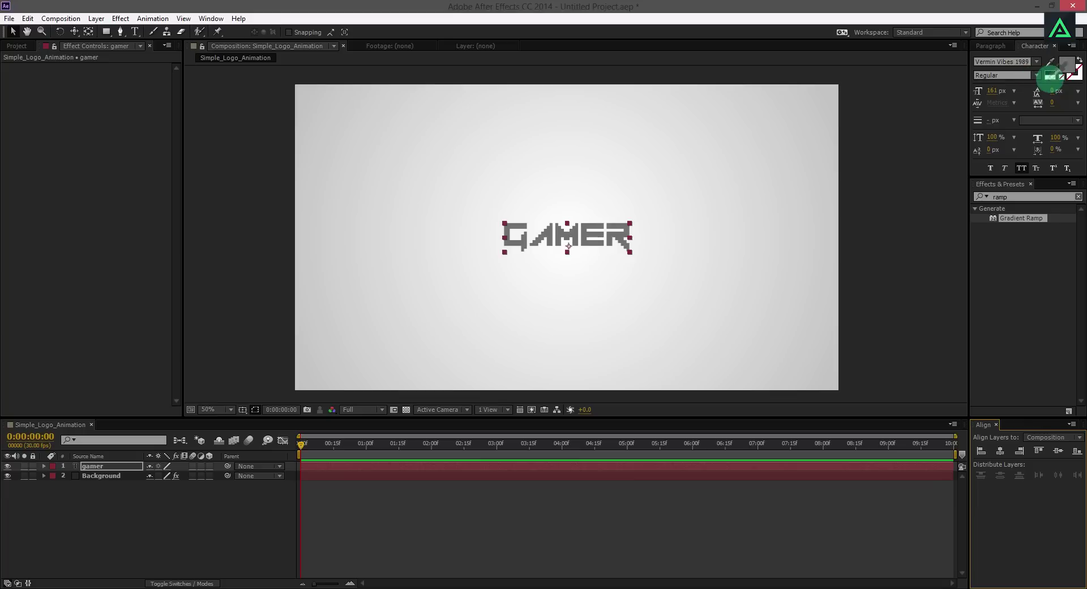
Set the GAMER text fill colour to a bright pink
click(1071, 66)
click(929, 357)
click(875, 374)
click(929, 359)
click(892, 360)
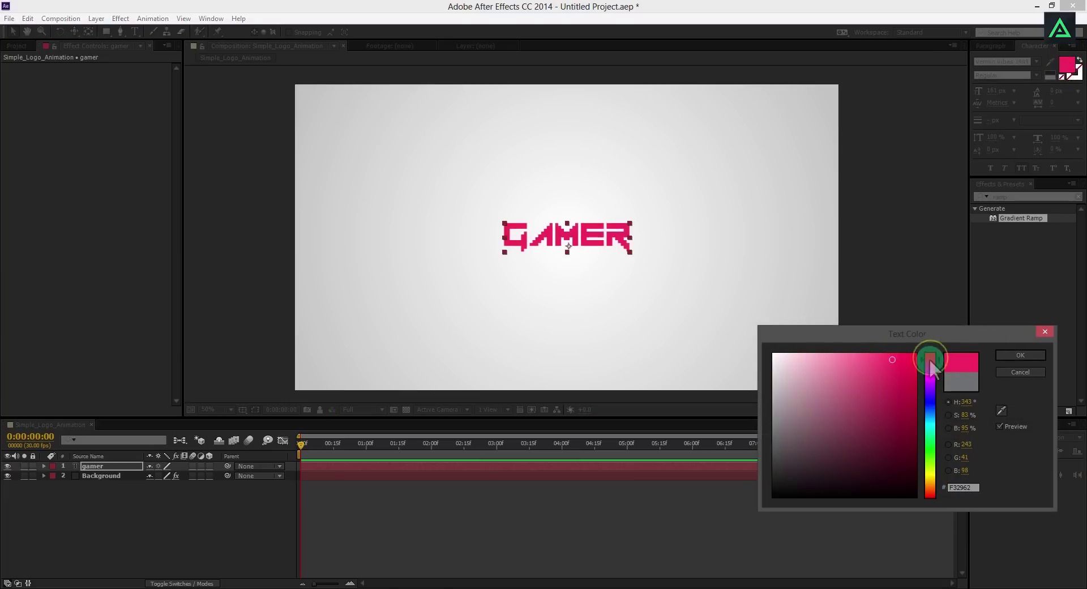
click(929, 356)
click(1026, 356)
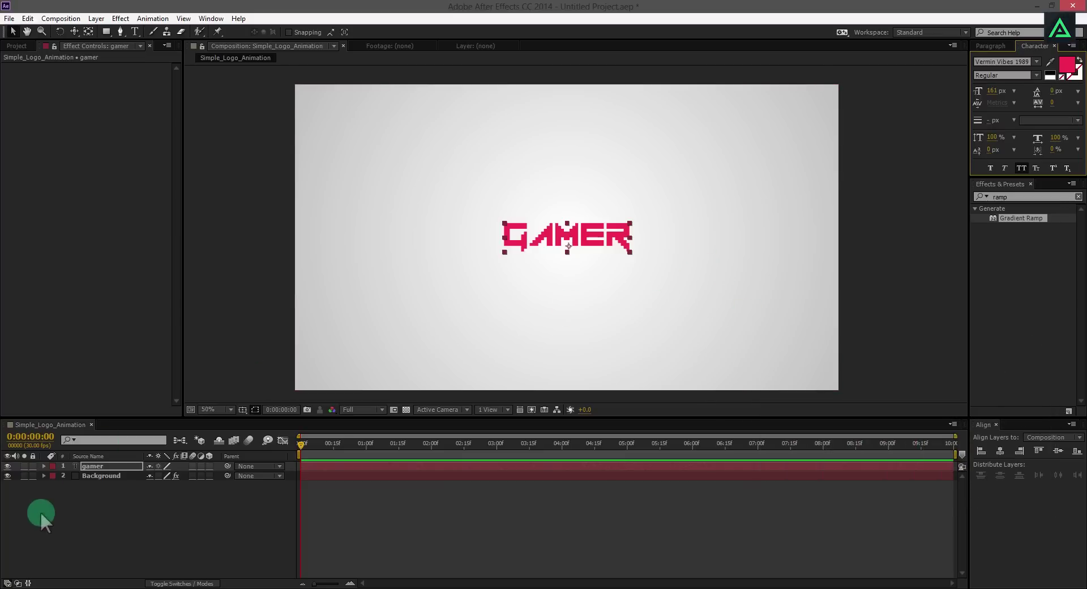
Add a full-frame solid named Wipe, its colour sampled from the pink GAMER text
right_click(111, 504)
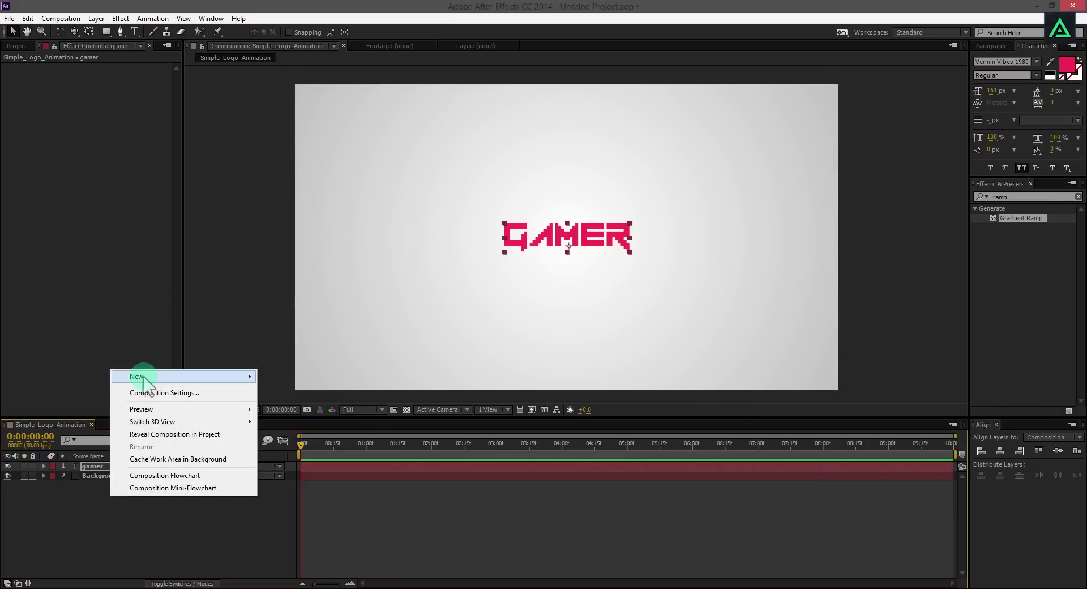
mouse_move(141, 375)
click(283, 405)
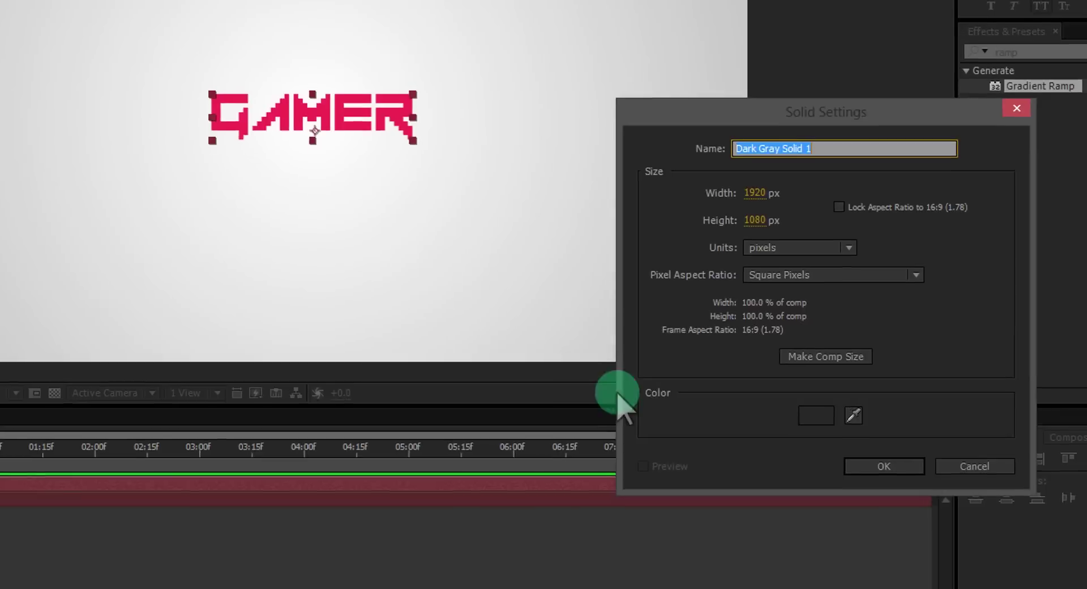
click(852, 415)
click(396, 119)
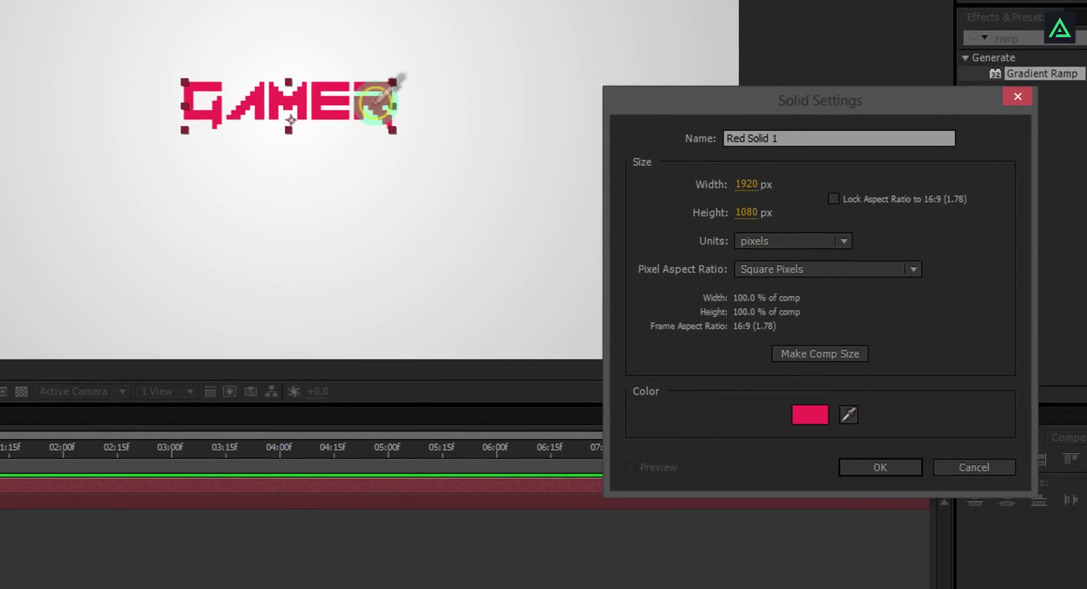
drag(783, 138, 711, 138)
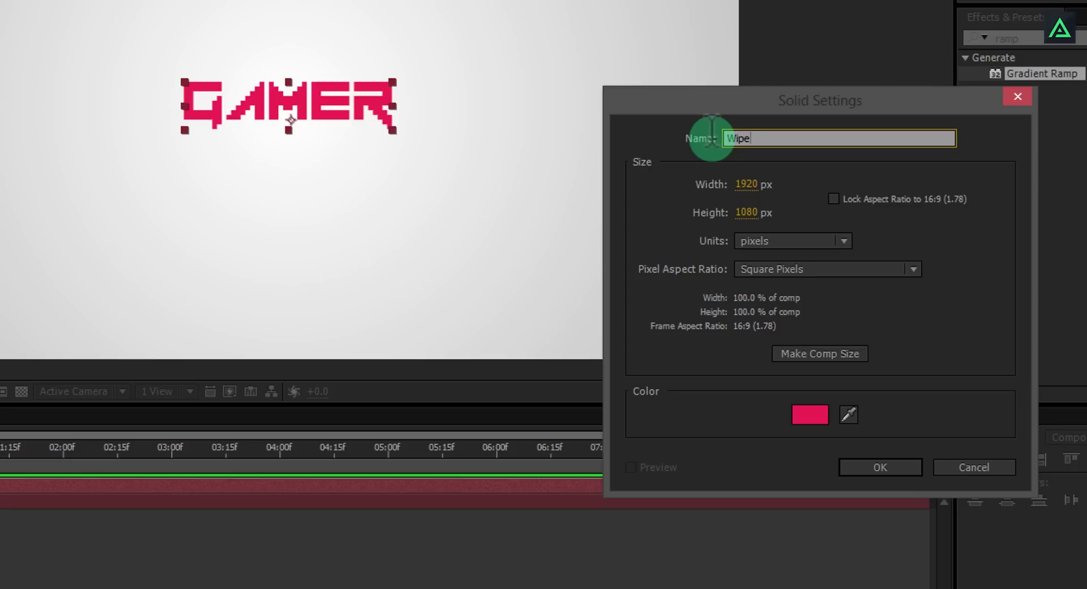
click(880, 465)
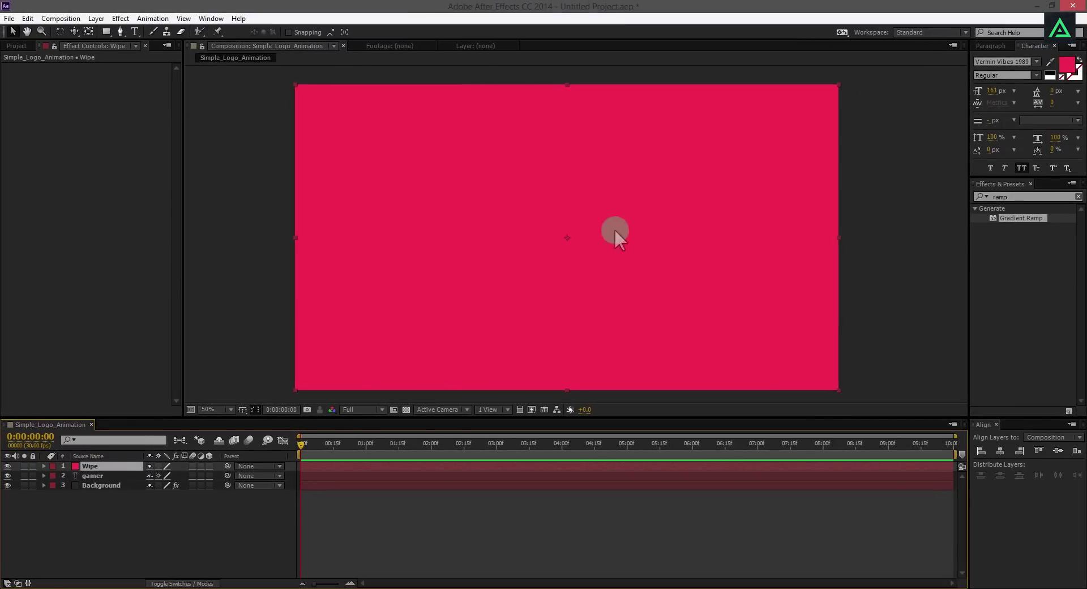
Apply Gradient Ramp to Wipe, angle it diagonally, and set its Start Color to red
drag(1010, 221, 572, 249)
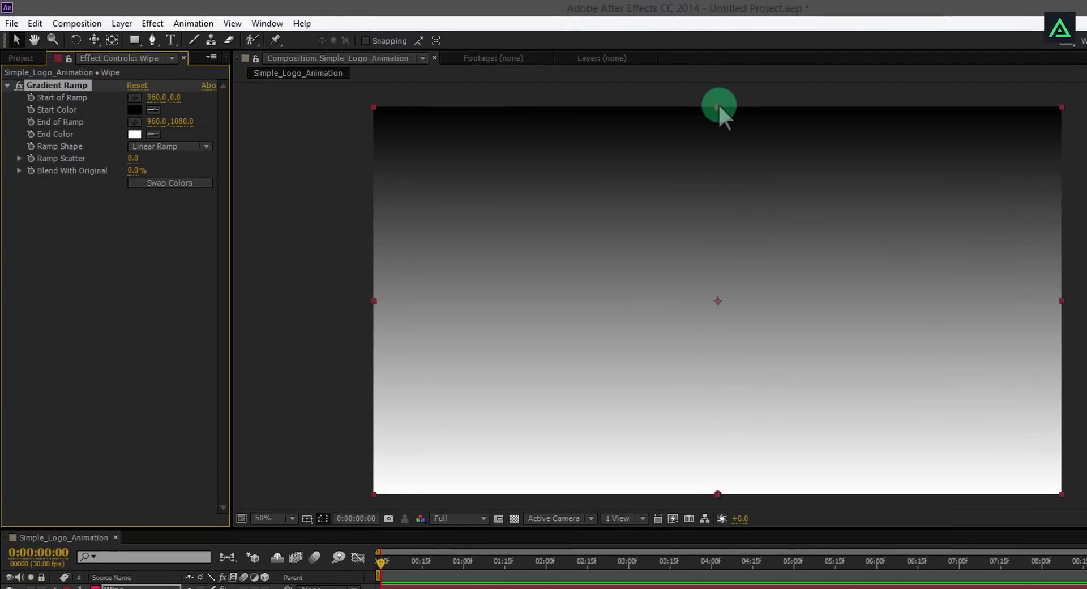
drag(716, 108, 872, 244)
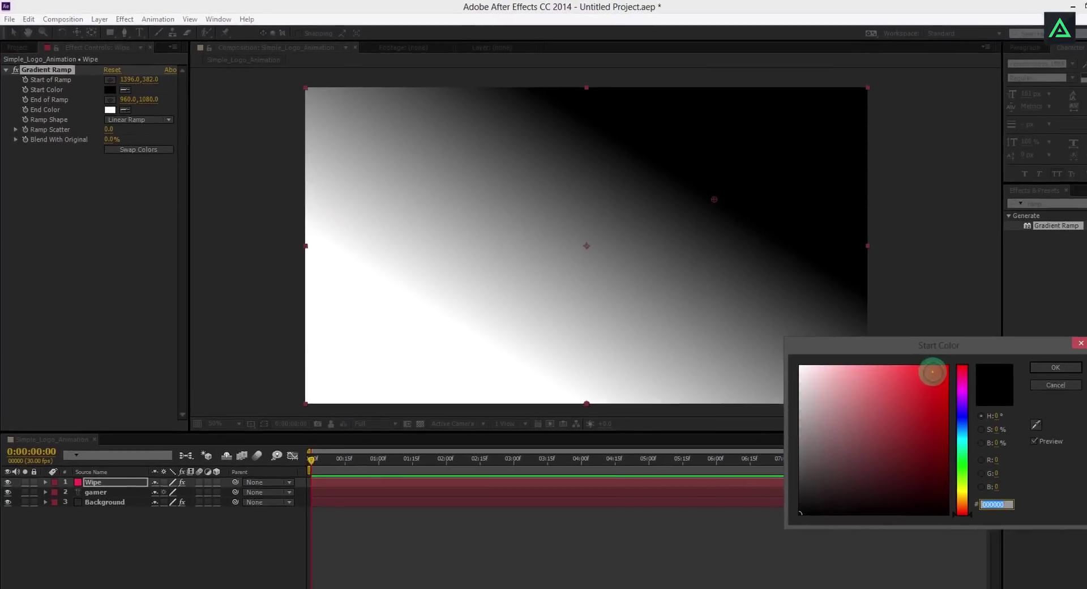
click(900, 358)
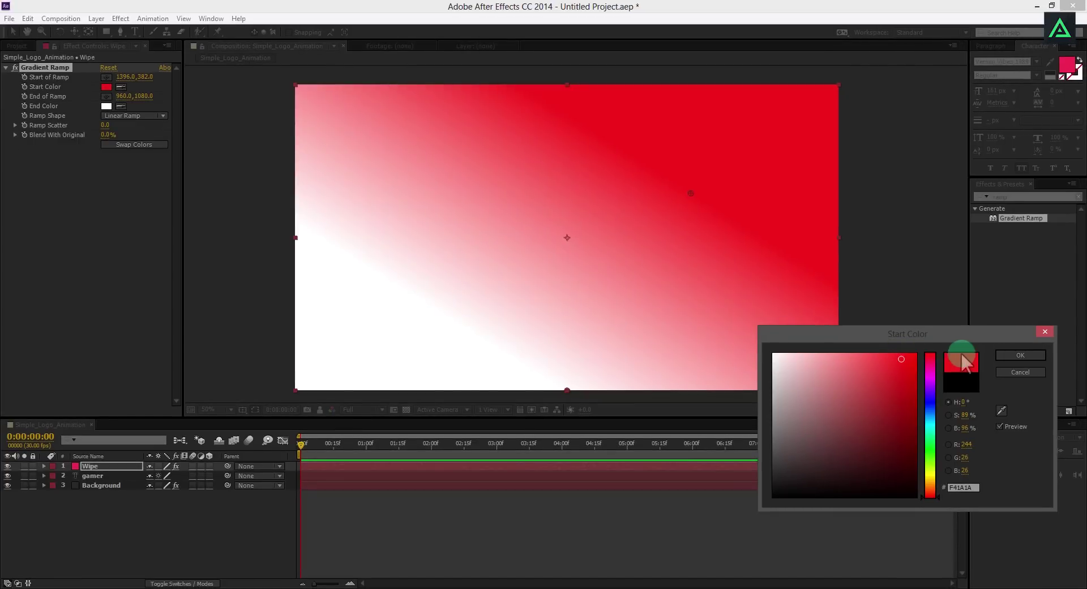
click(1019, 355)
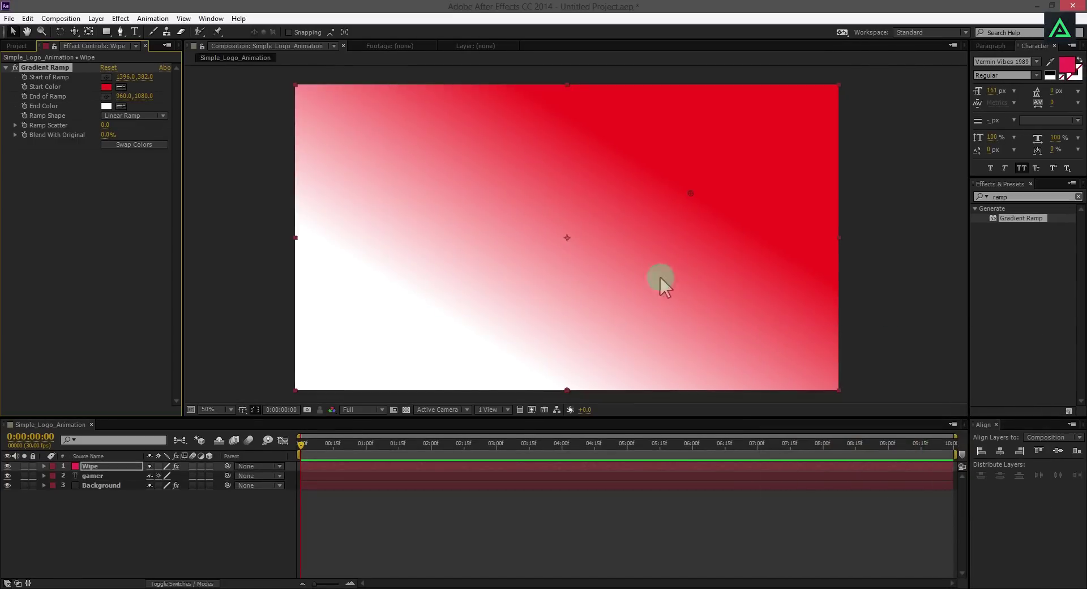
Set the ramp's End Color to red and shift the Start Color hue toward pink
click(106, 107)
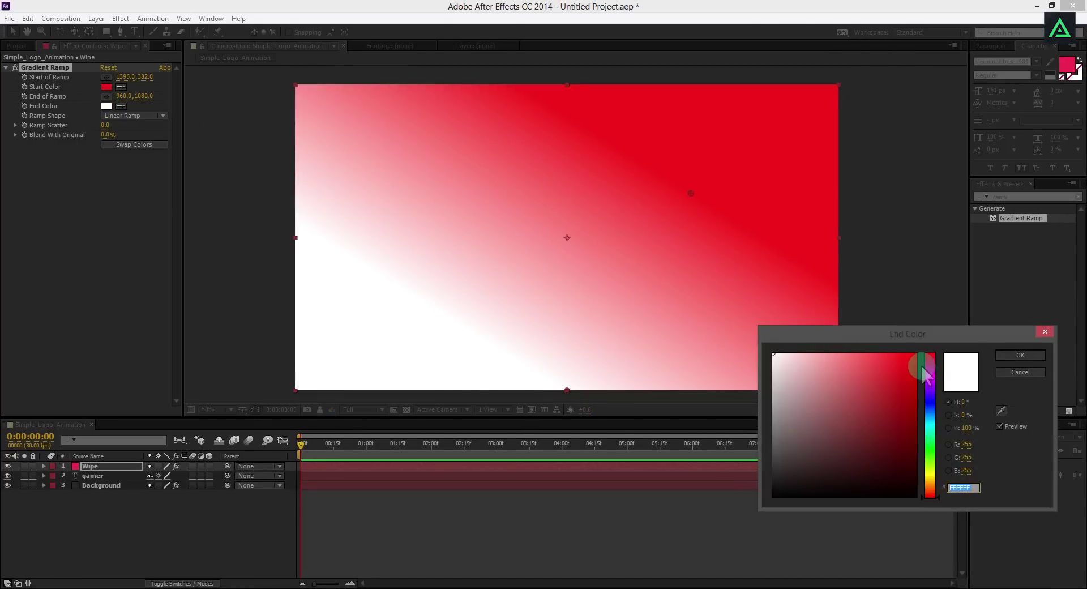
click(894, 373)
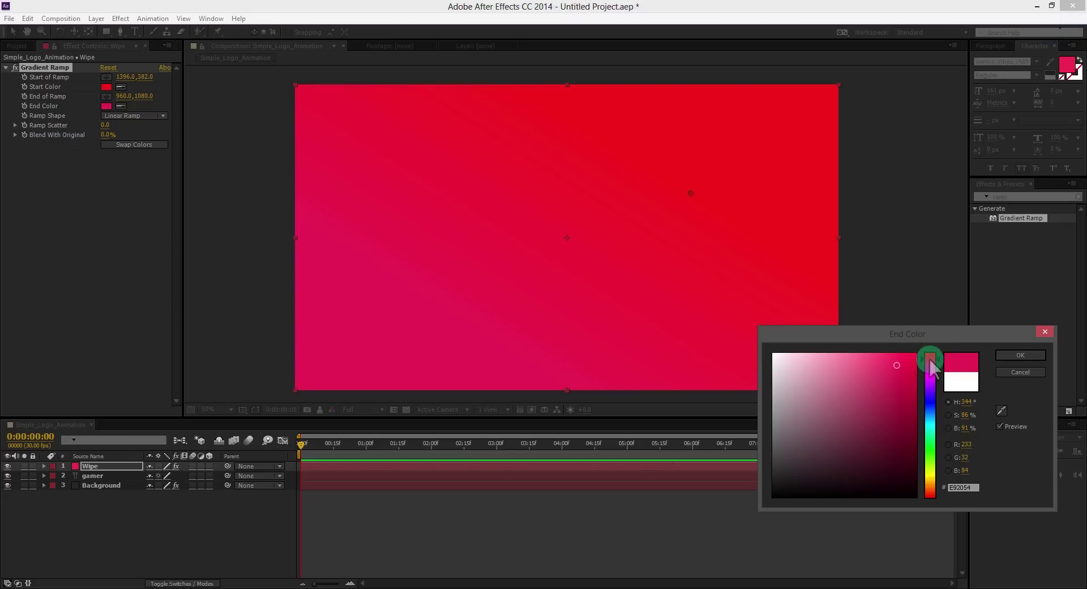
click(1011, 357)
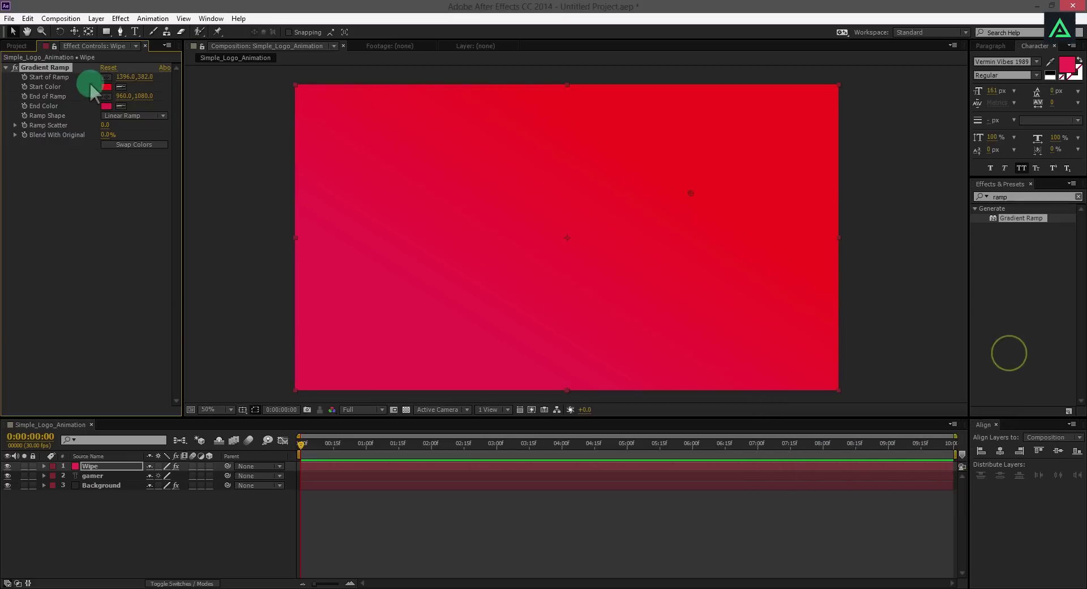
click(105, 87)
drag(929, 365, 930, 357)
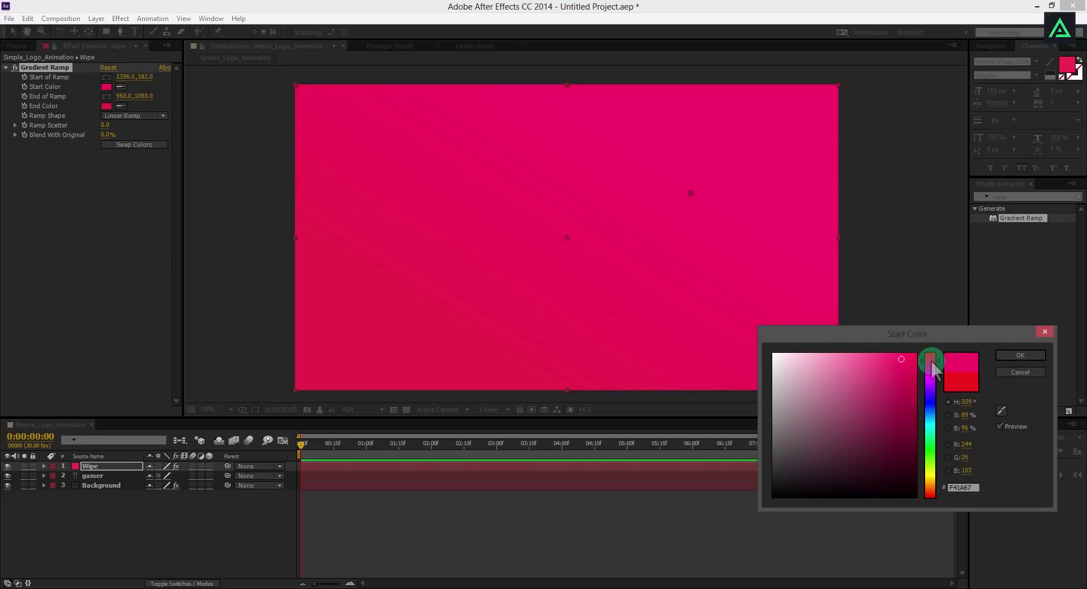
click(1021, 355)
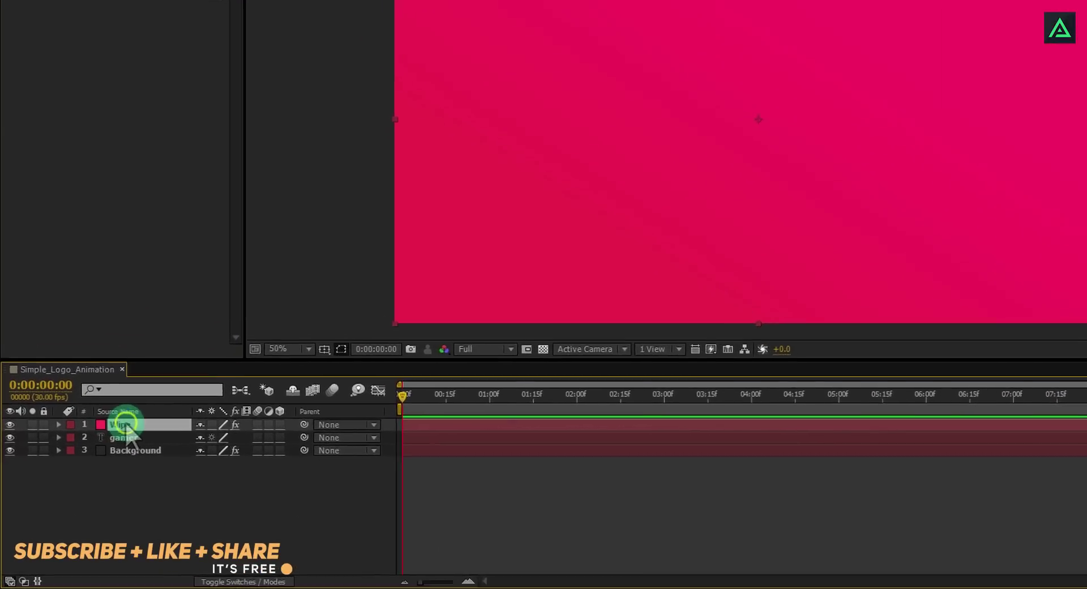
Scale the Wipe layer to 250% and rotate it to 45°
key(s)
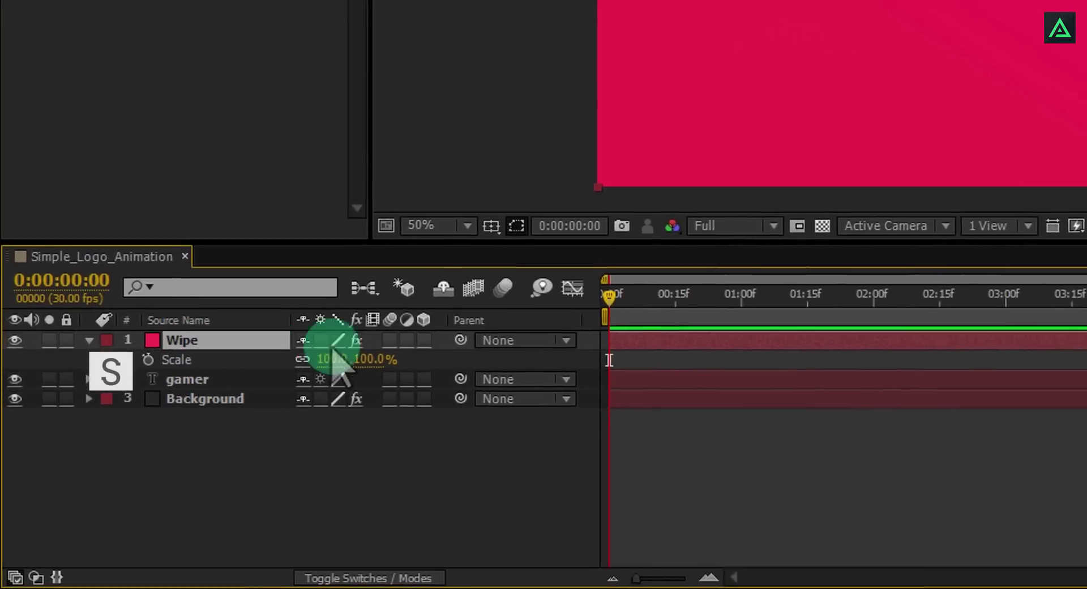
click(322, 386)
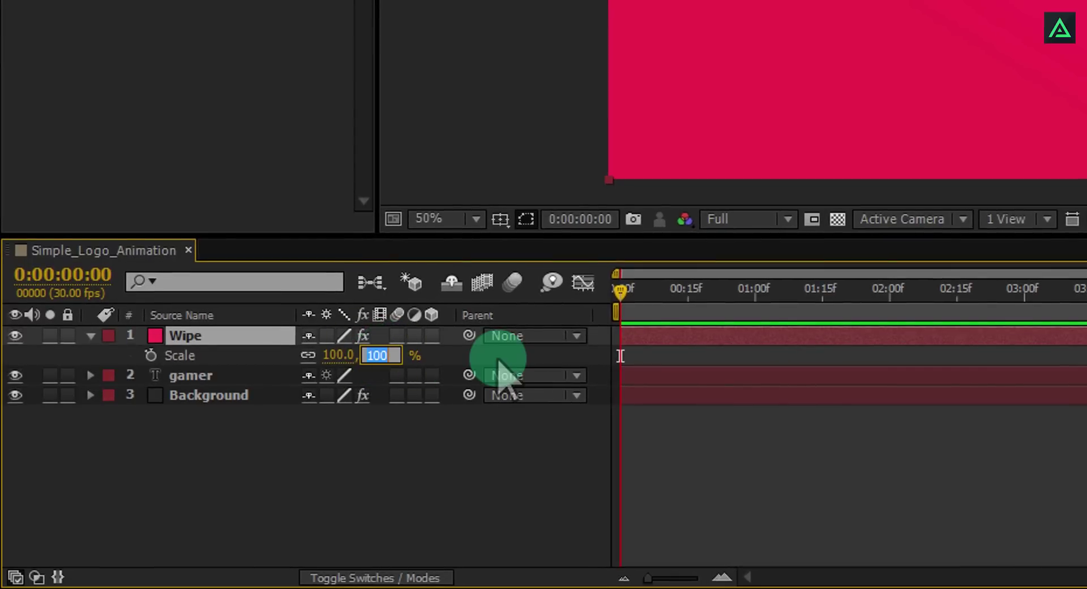
text(250)
key(Return)
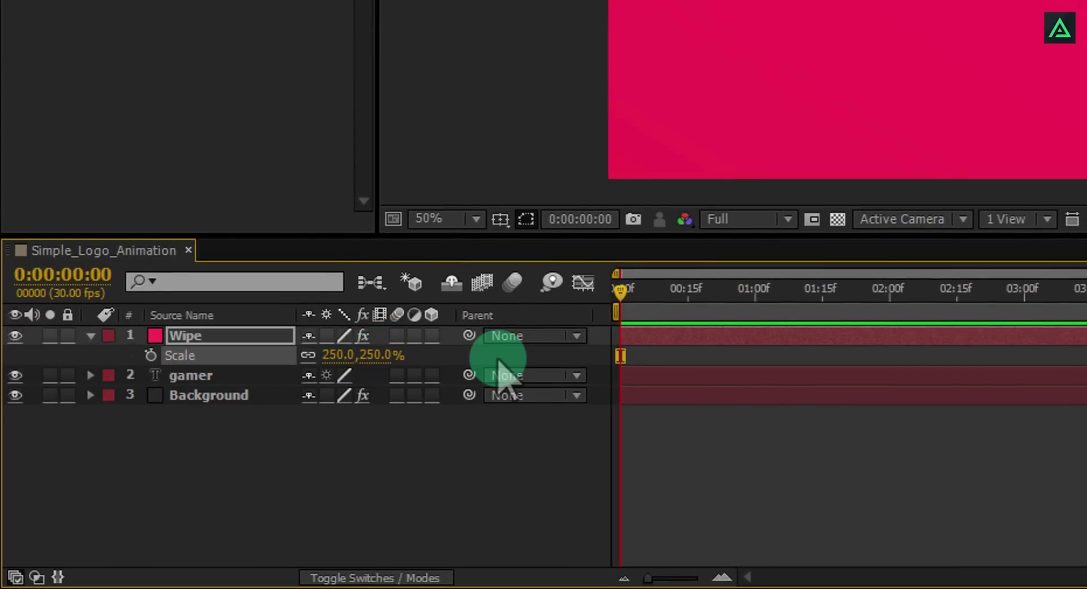
click(225, 339)
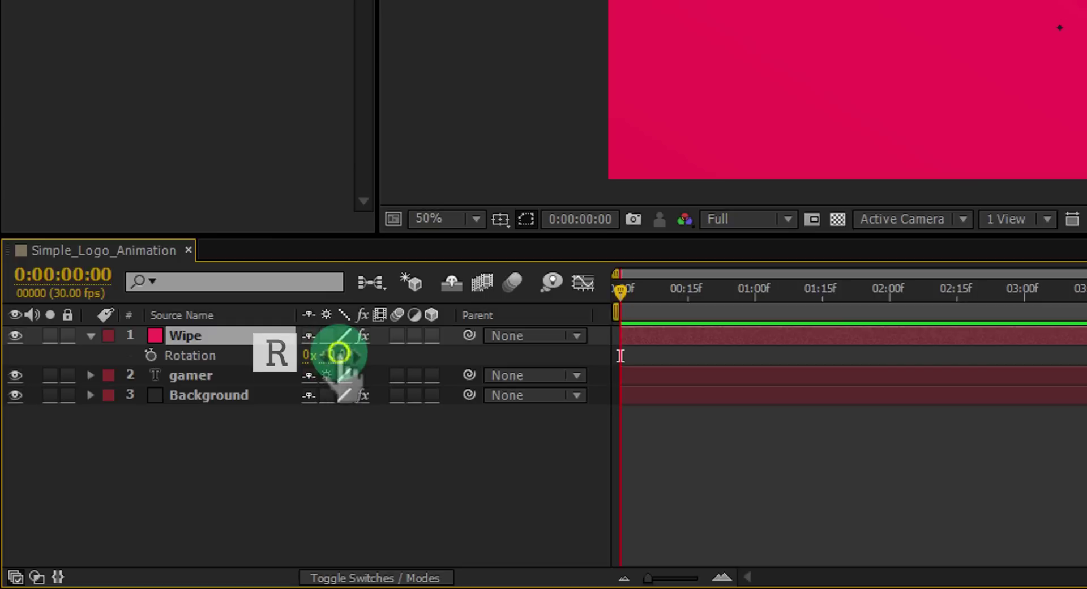
click(339, 356)
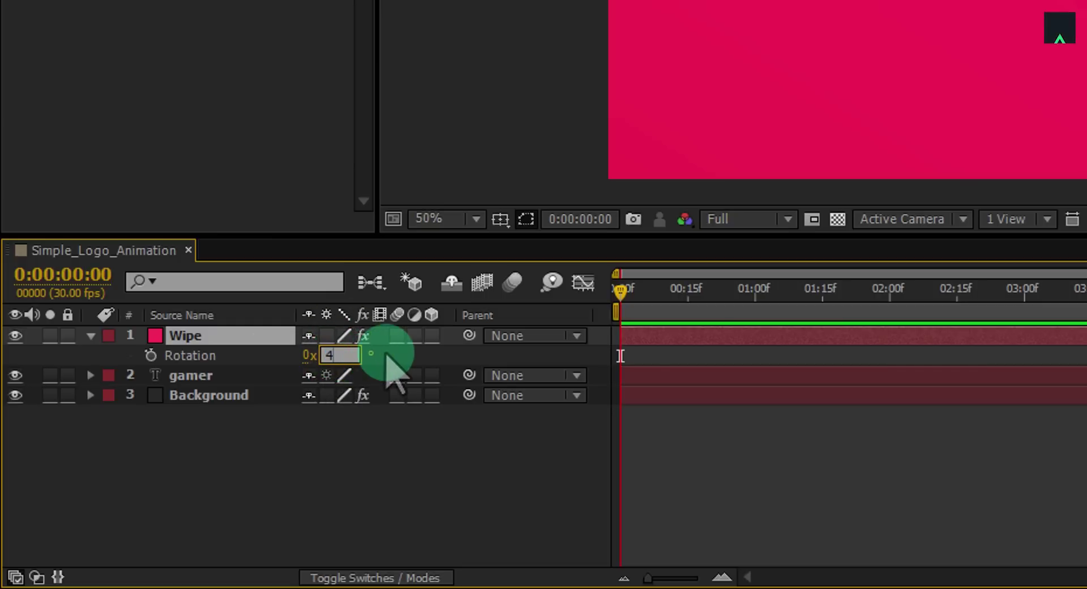
key(Return)
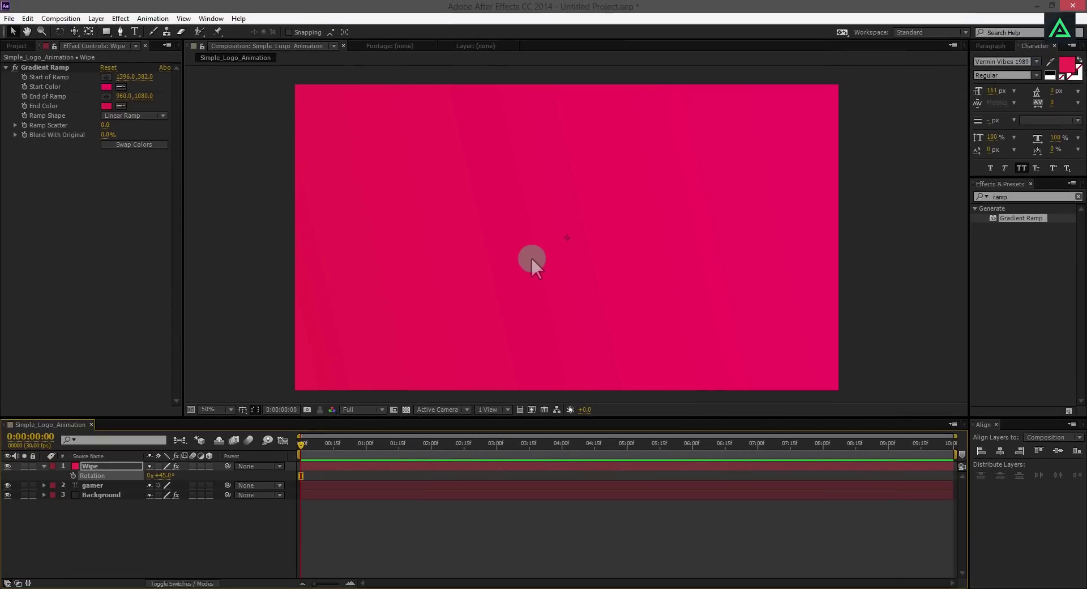
At 12.5% view zoom, move the Wipe solid up-right off the frame to reveal GAMER
scroll(534, 222, down, 4)
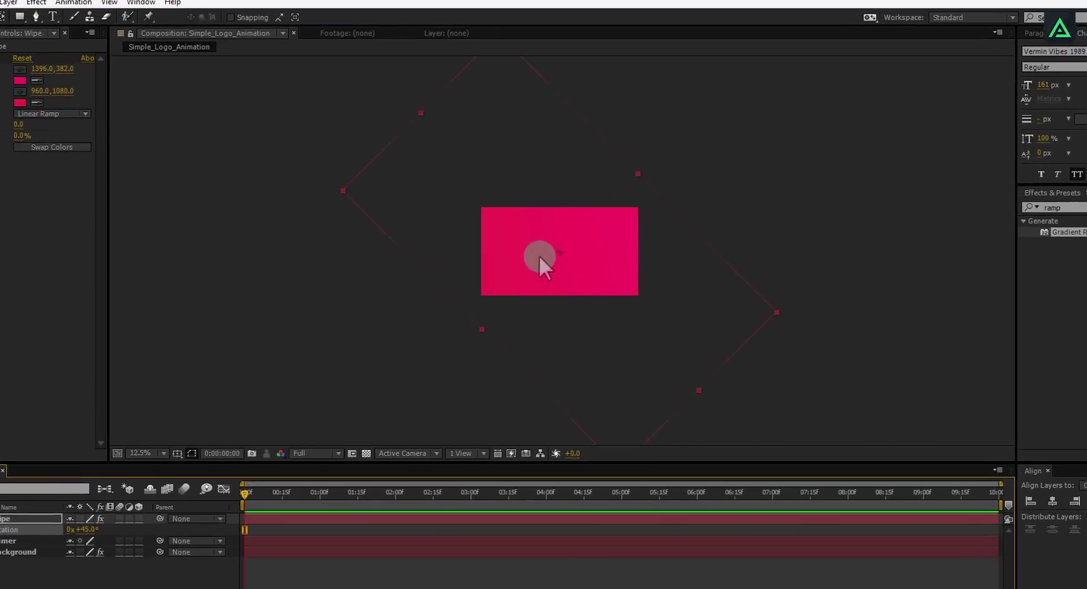
click(554, 240)
drag(545, 261, 706, 167)
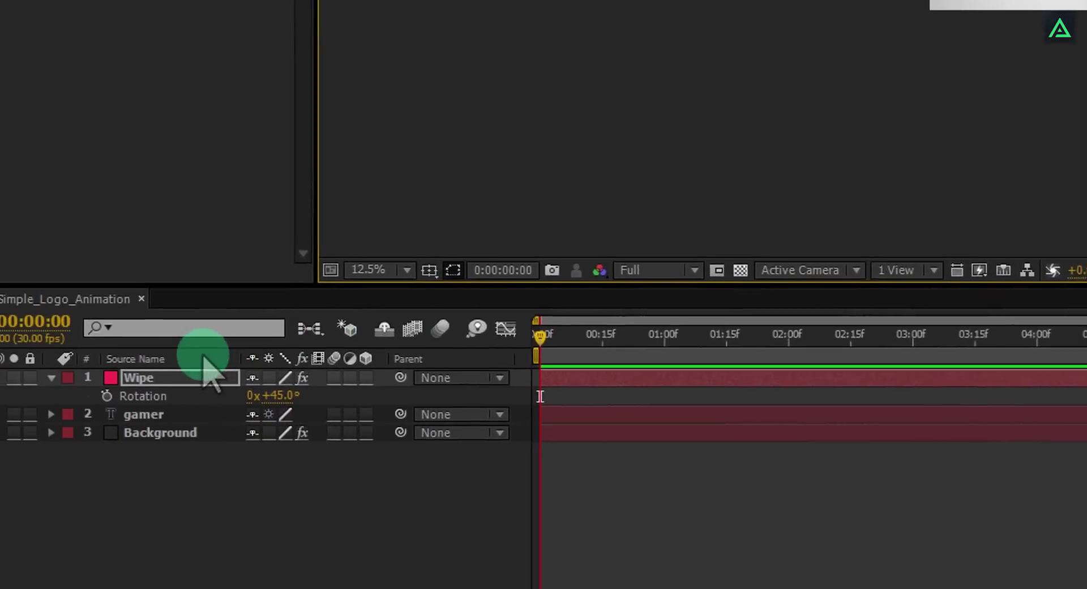
Keyframe Wipe's Position off-frame at 1:00 and covering the frame at 3:01
click(203, 357)
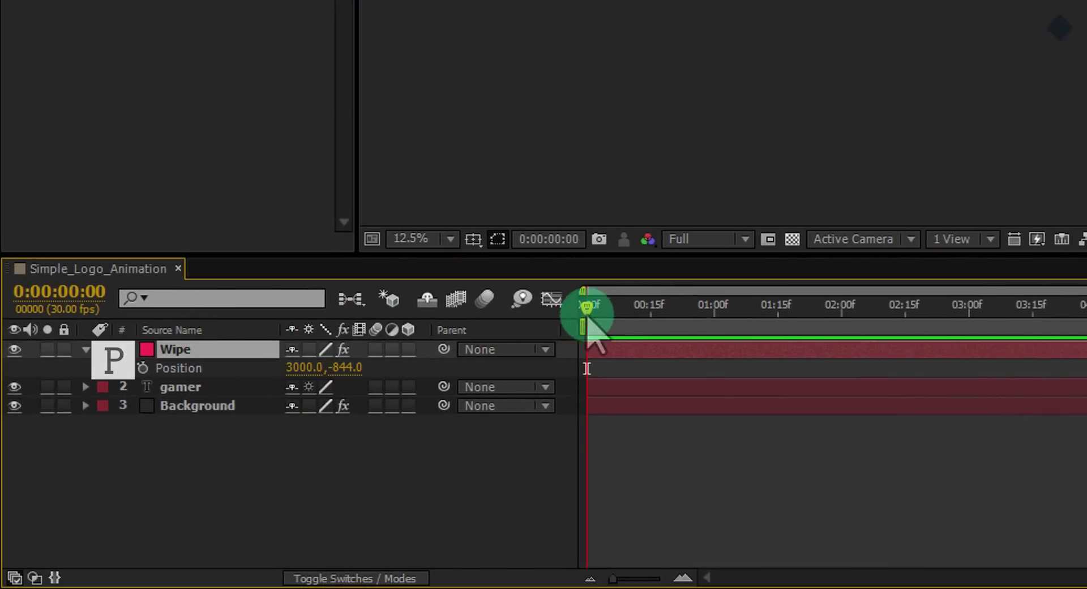
mouse_move(587, 307)
mouse_down()
mouse_move(776, 309)
mouse_move(717, 308)
mouse_up()
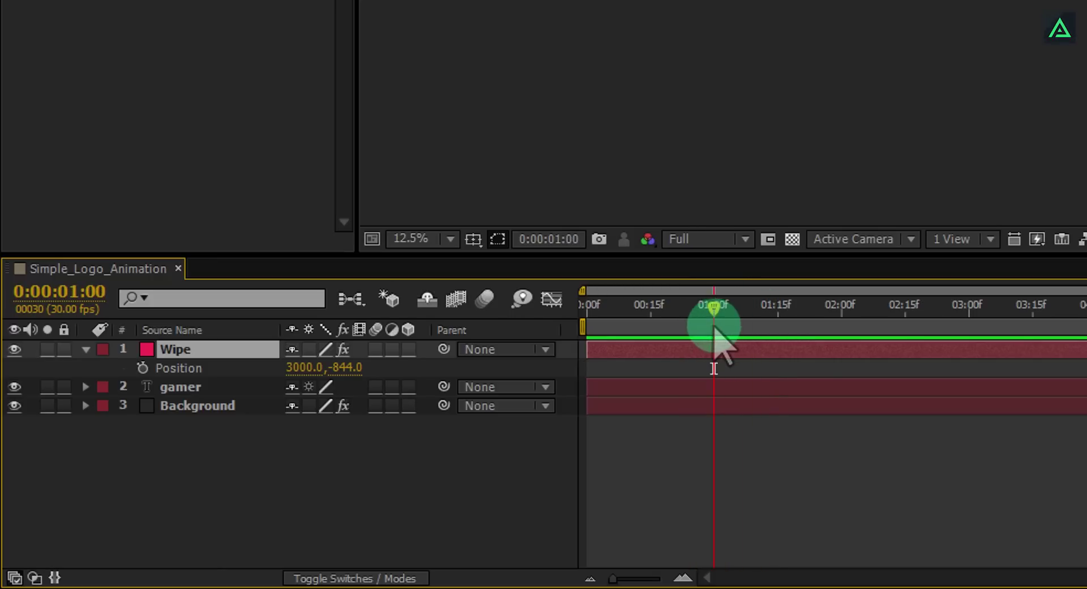
click(142, 368)
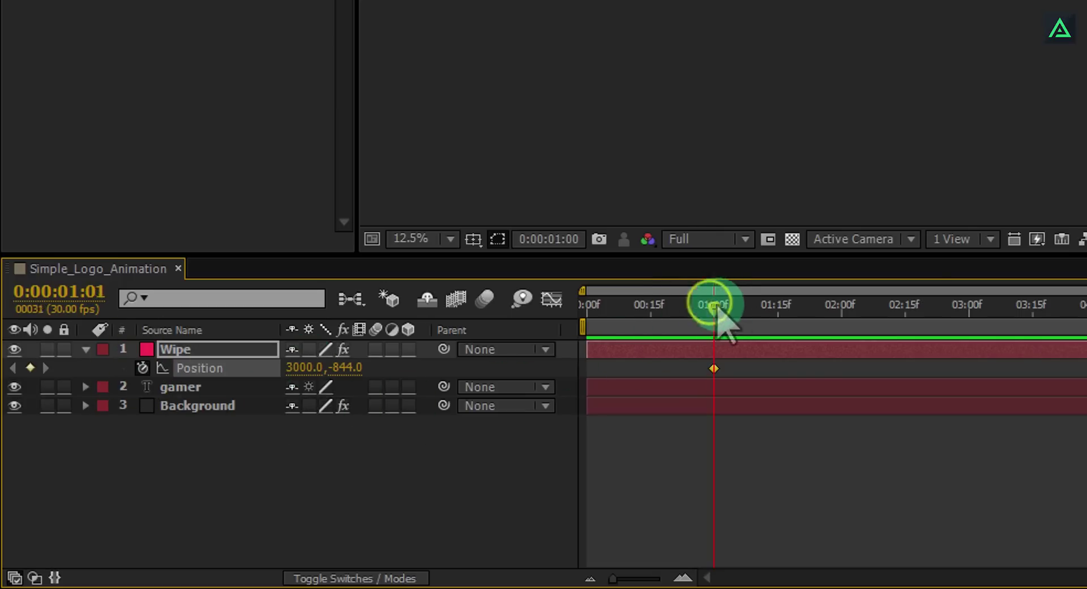
drag(719, 309, 969, 316)
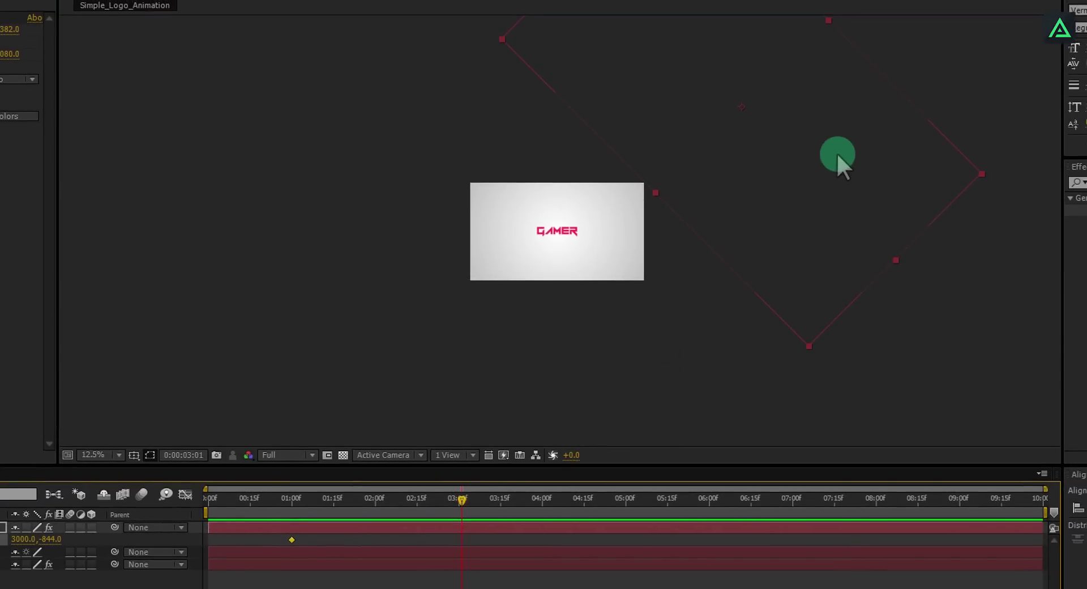
drag(837, 151, 690, 273)
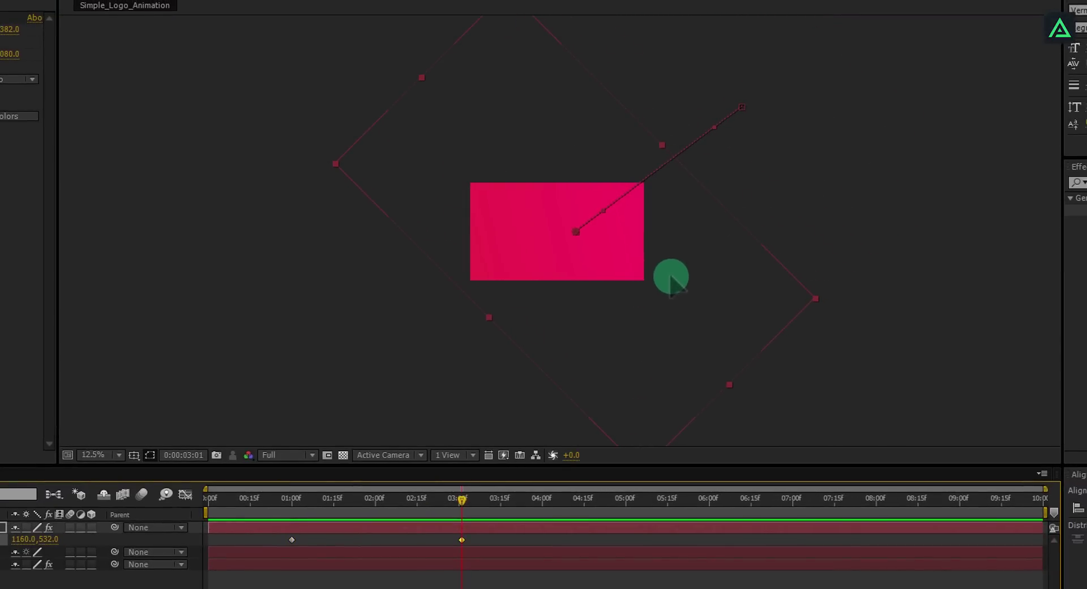
key(period)
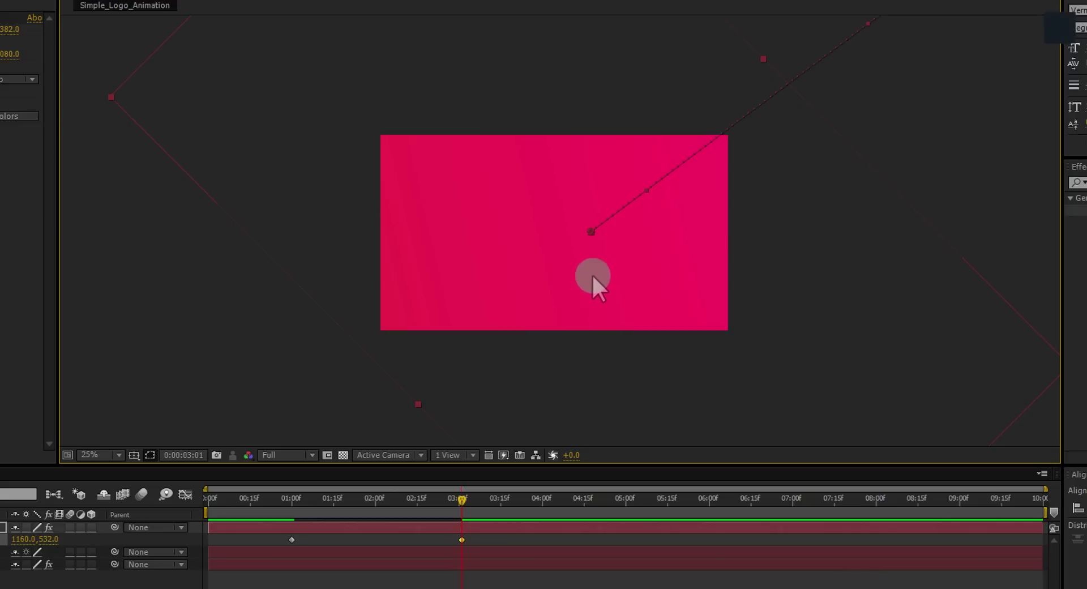
drag(306, 498, 387, 520)
scroll(493, 254, up, 4)
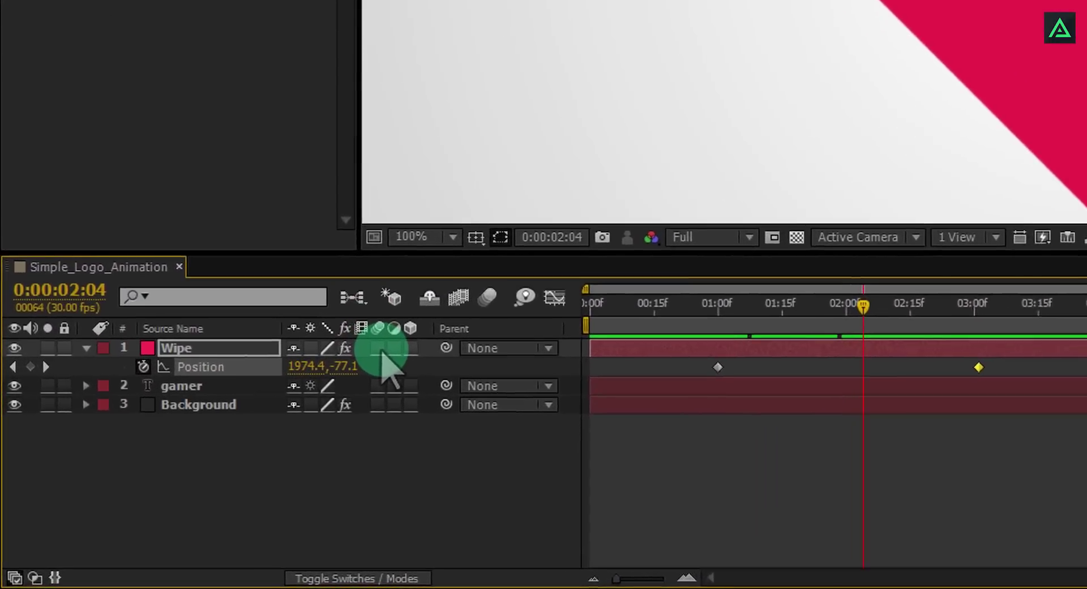
Enable motion blur on the Wipe layer and the composition, then scrub to 2 s to check
right_click(442, 327)
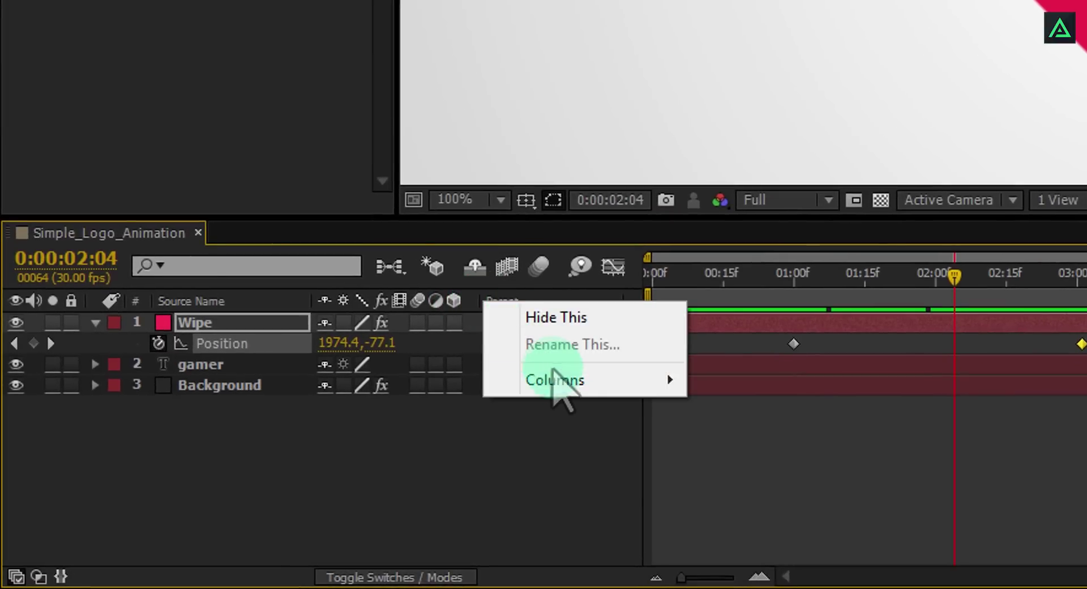
mouse_move(557, 377)
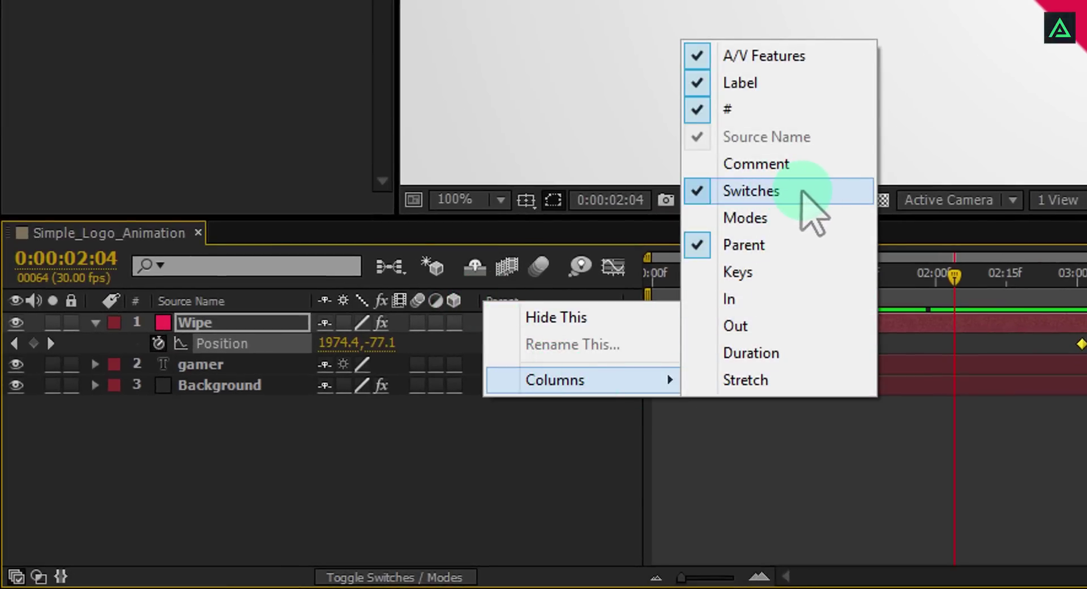
click(418, 323)
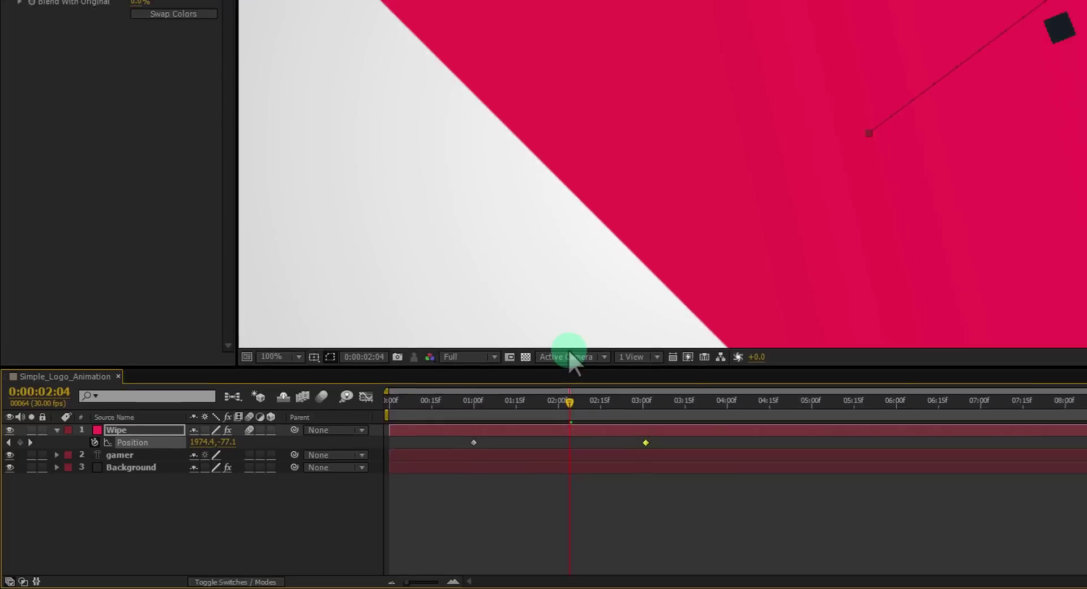
drag(506, 419, 526, 417)
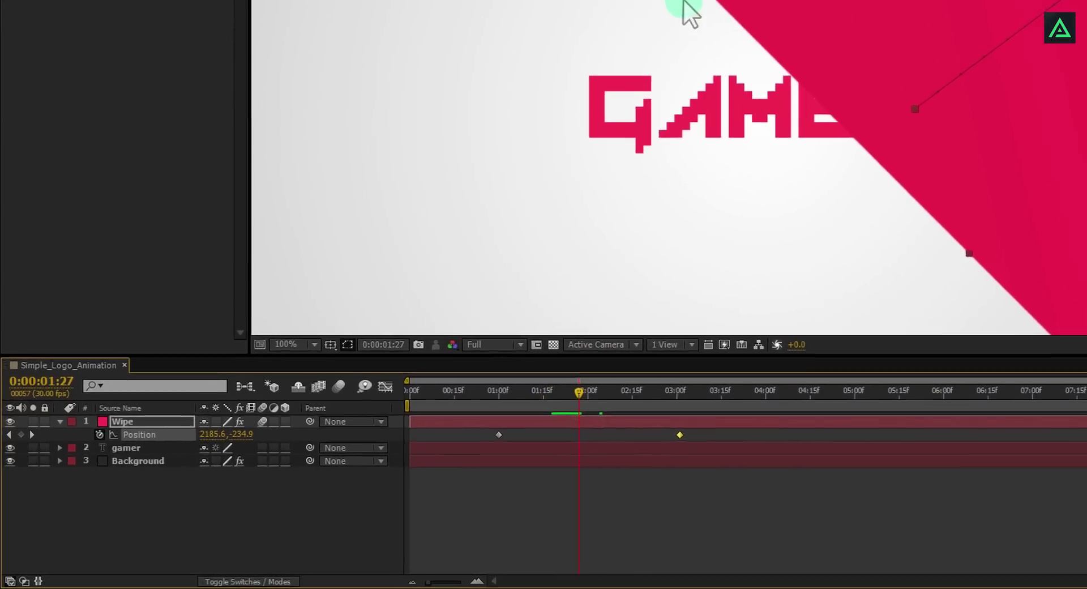
click(509, 283)
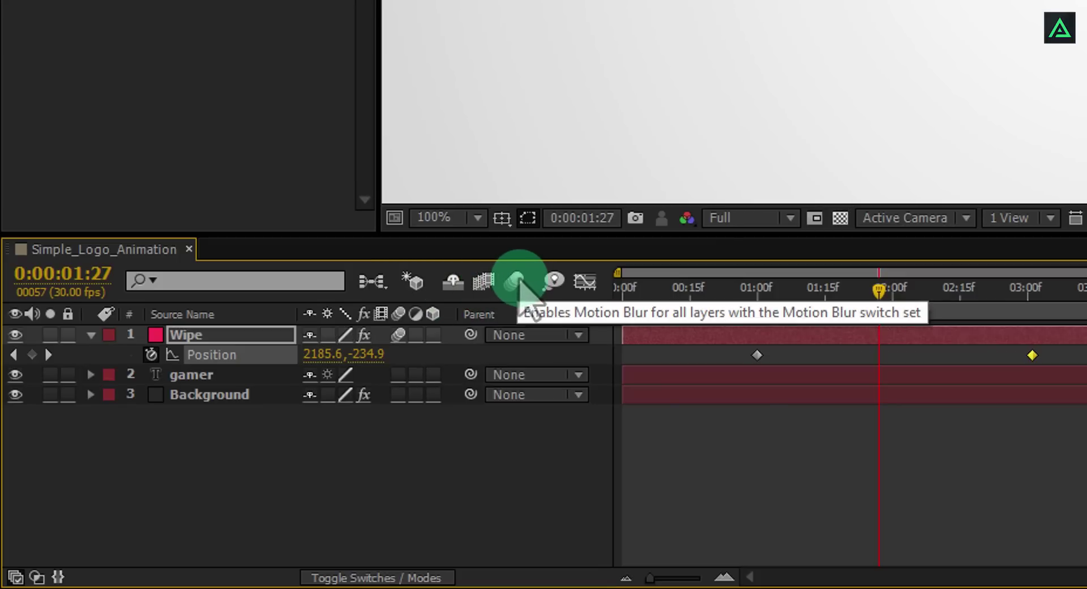
click(517, 282)
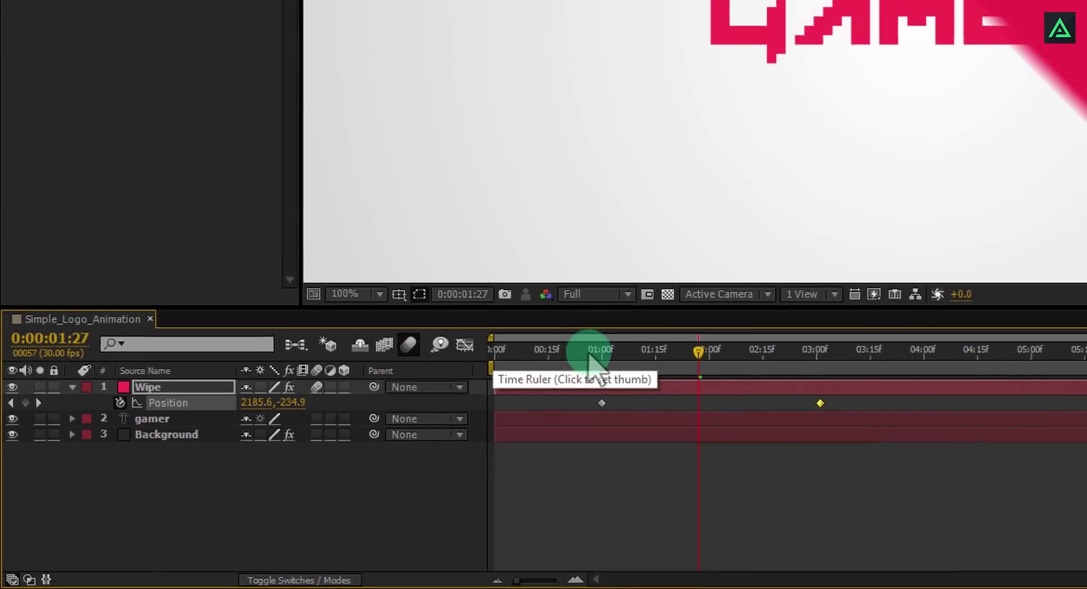
drag(590, 357, 621, 356)
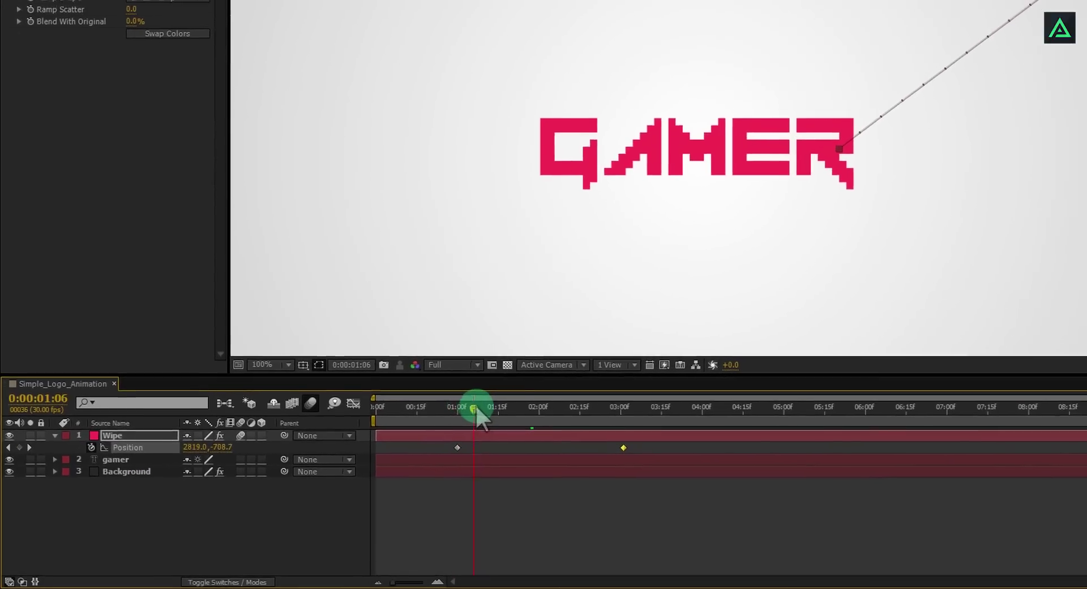
drag(477, 408, 431, 452)
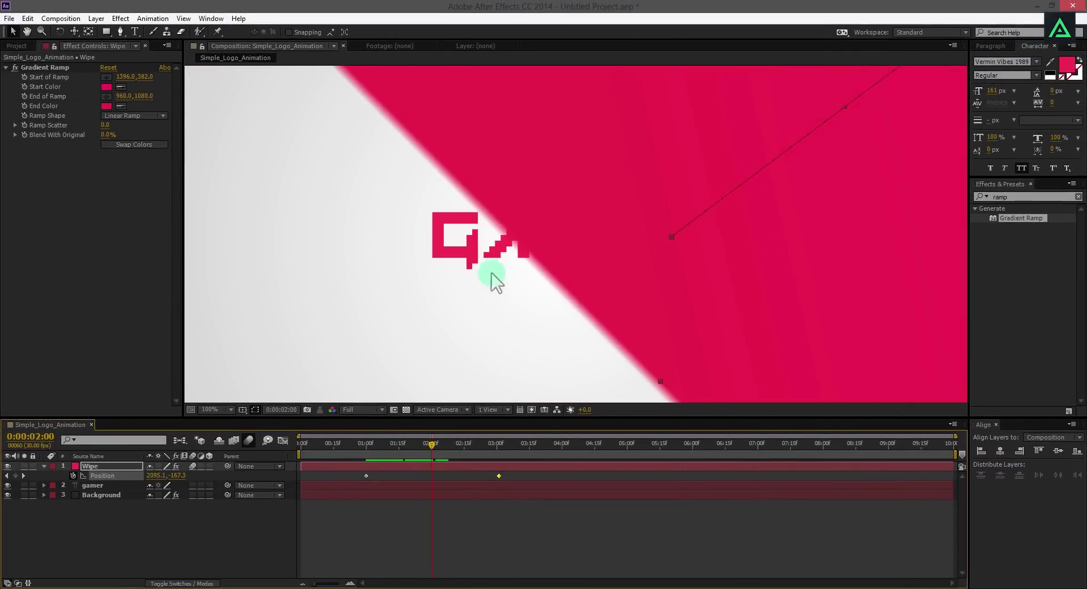
scroll(509, 257, down, 2)
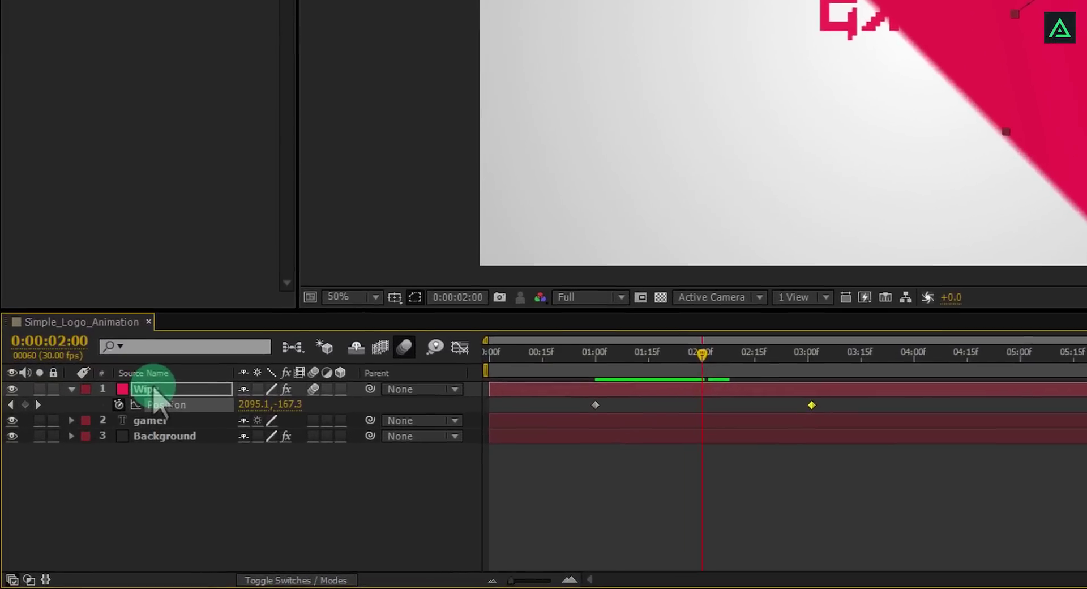
Duplicate the Wipe and gamer layers and place gamer 2 directly below the Wipe copy
shift+click(164, 418)
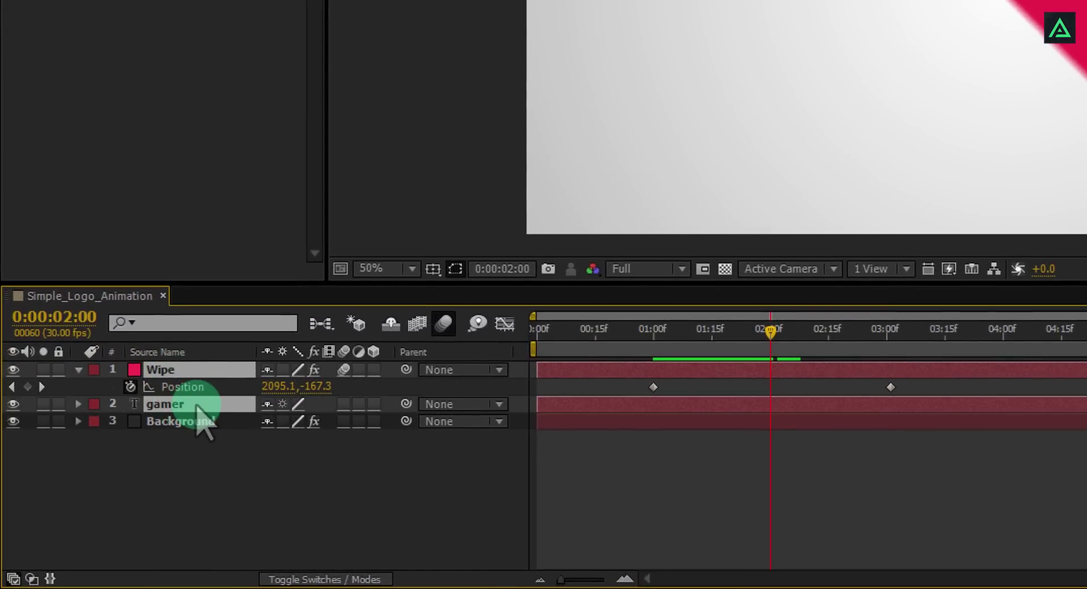
key(ctrl+d)
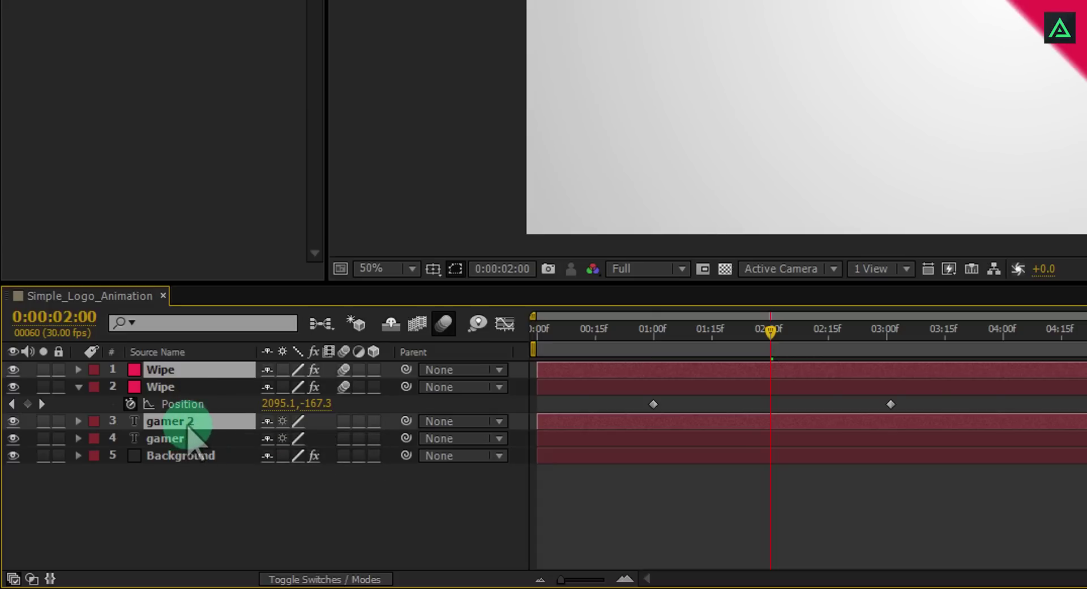
drag(189, 423, 200, 391)
click(247, 376)
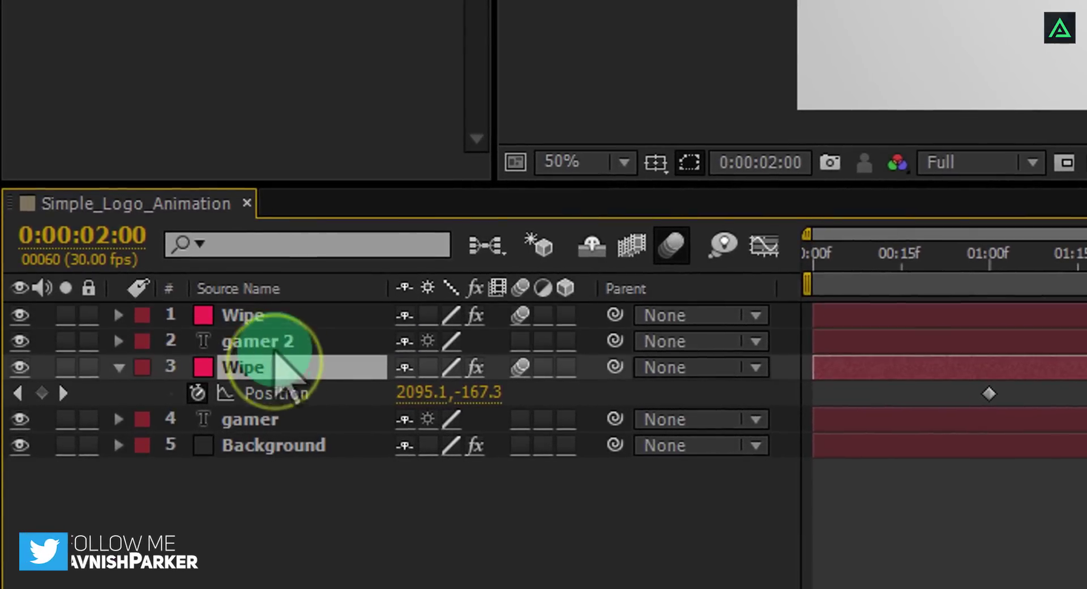
click(256, 353)
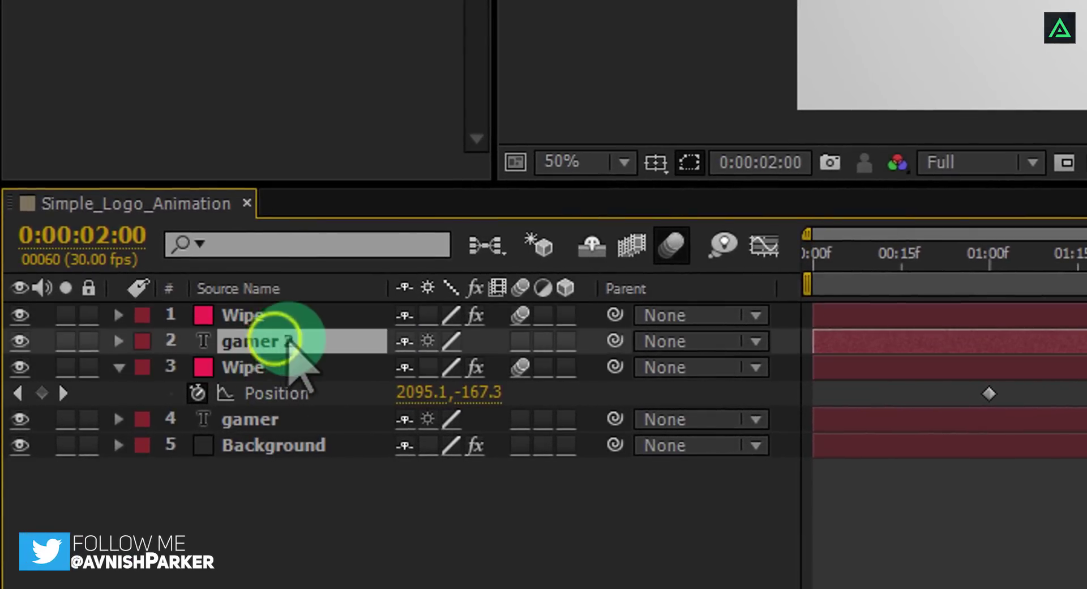
Show the Modes columns and set gamer 2's track matte to Alpha Matte 'Wipe'
right_click(589, 293)
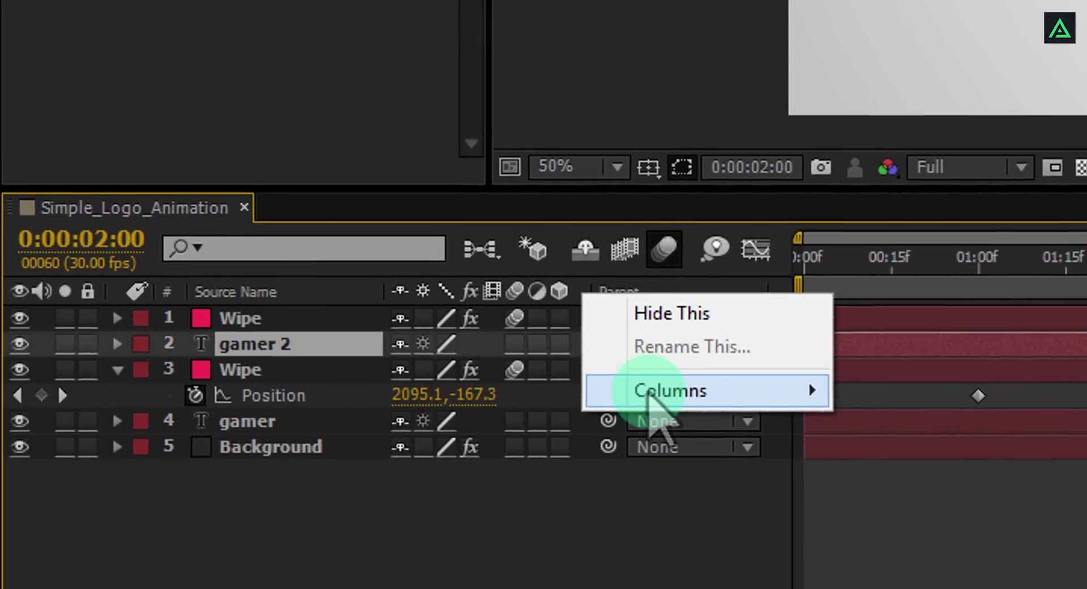
mouse_move(739, 394)
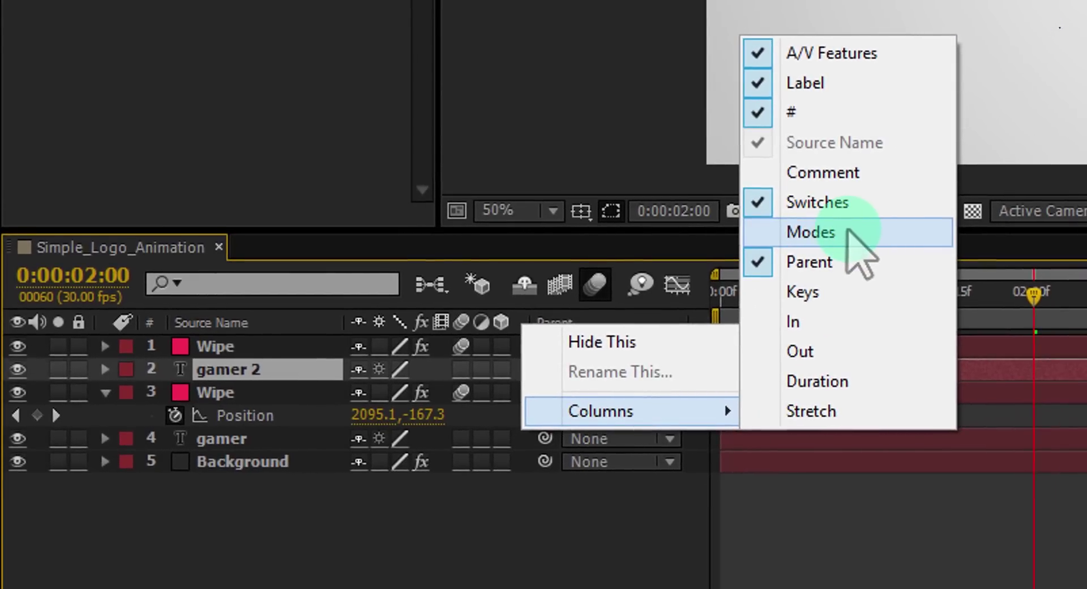
click(847, 231)
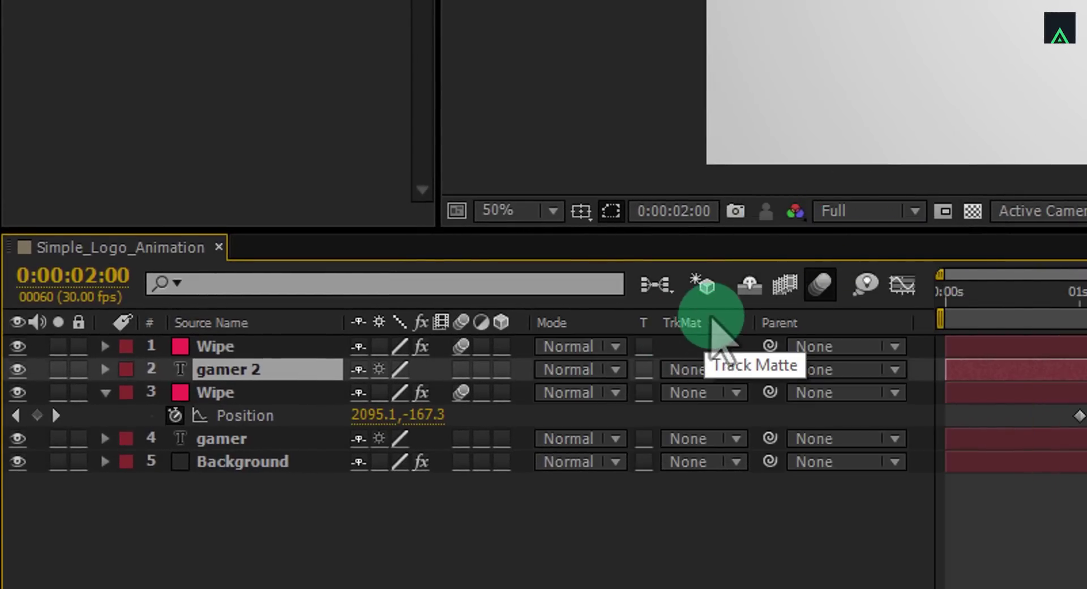
click(729, 369)
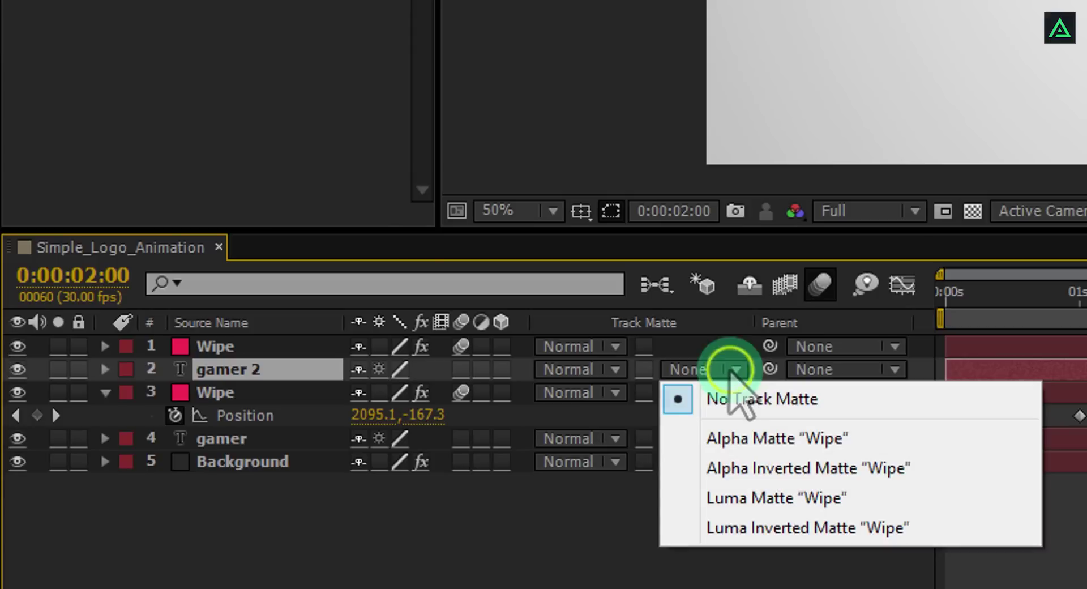
click(891, 444)
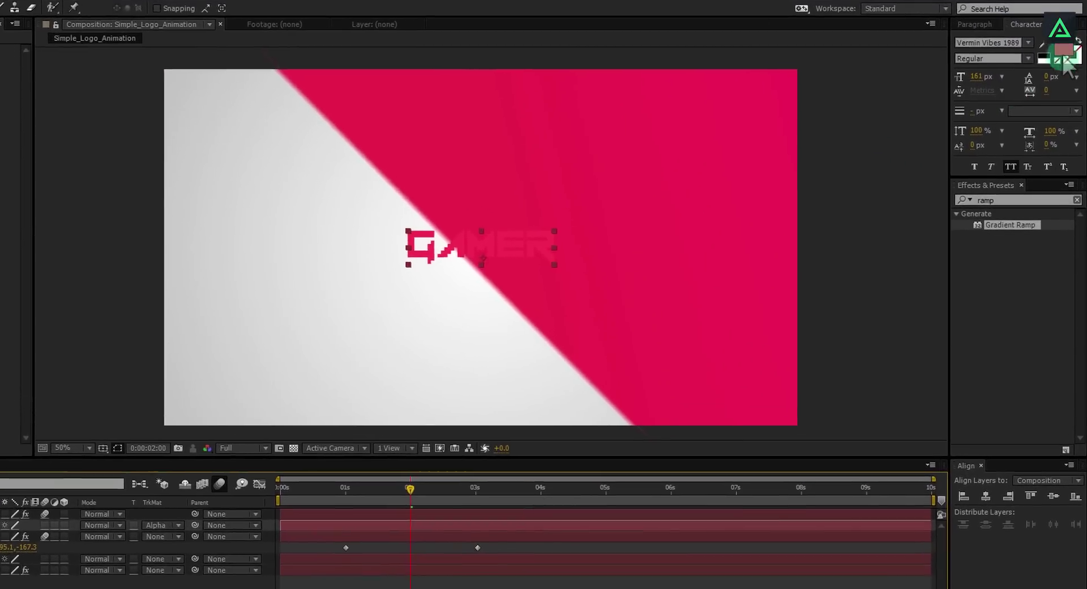
Change the gamer 2 text fill to near-white and scrub ahead to check it over the wipe
click(1078, 59)
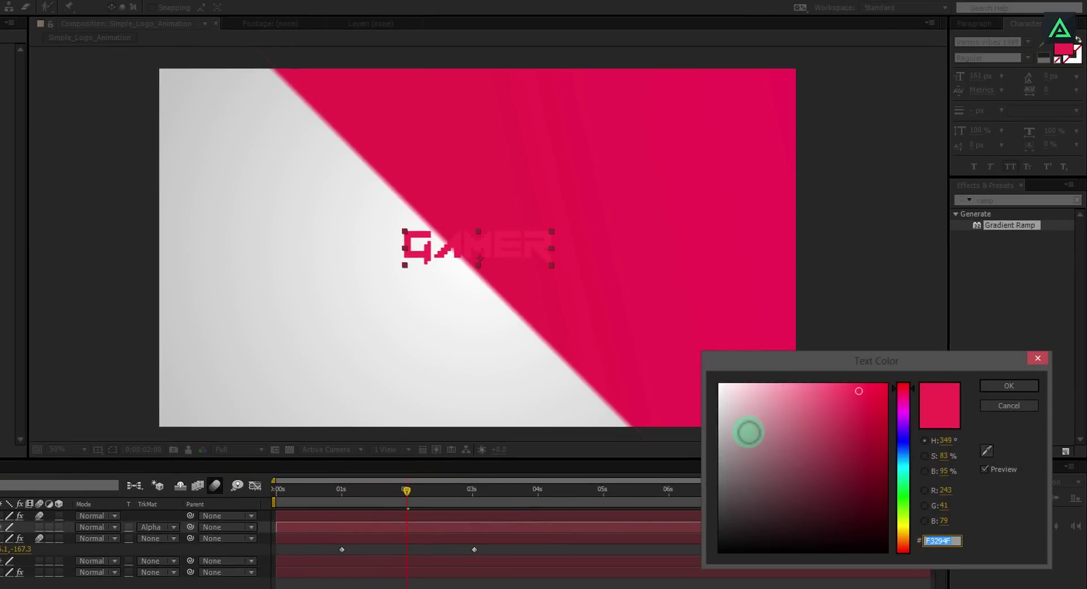
drag(741, 428, 706, 396)
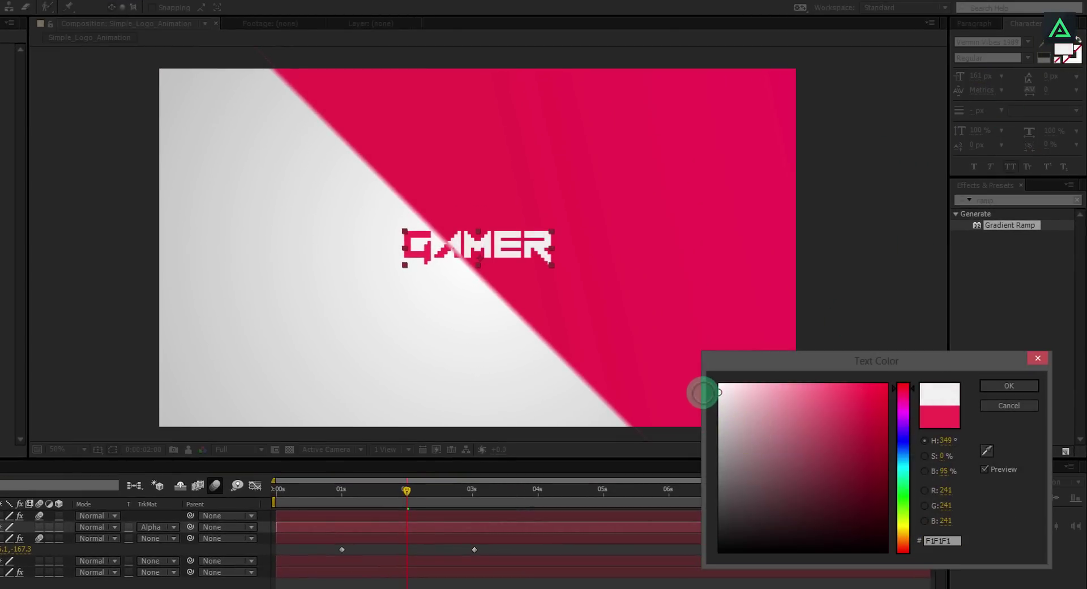
click(1009, 386)
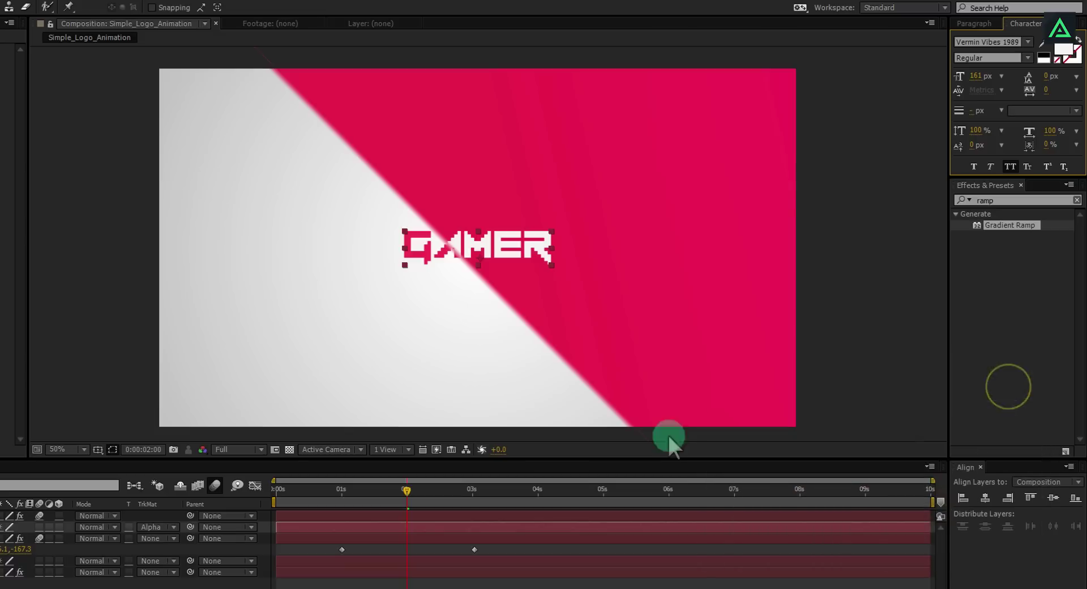
drag(408, 488, 274, 503)
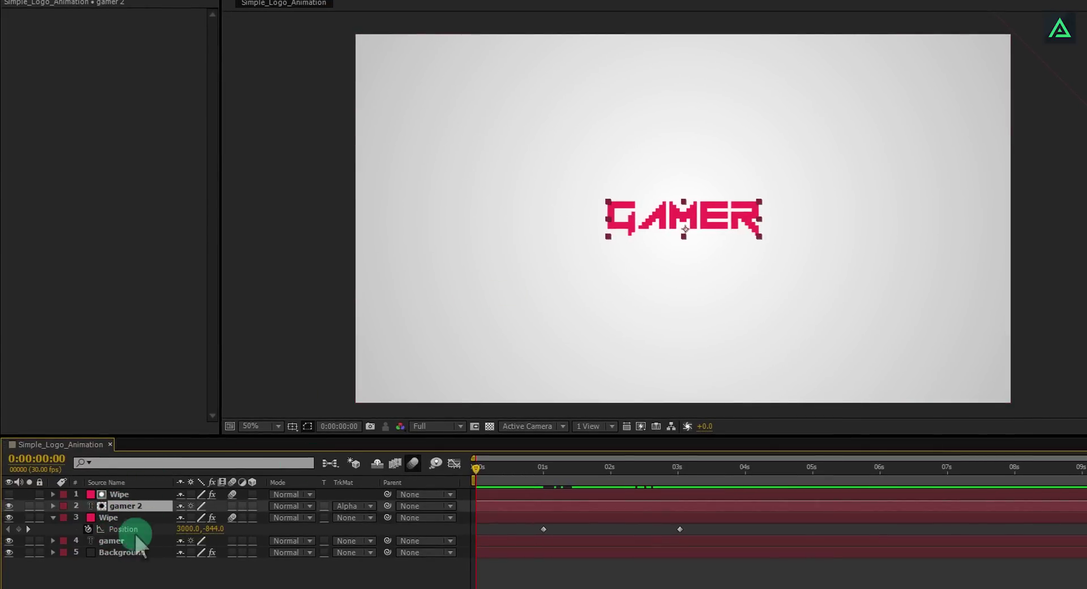
Keyframe the gamer layer's Scale at 100%, then set it to 4498% at 0s
click(120, 541)
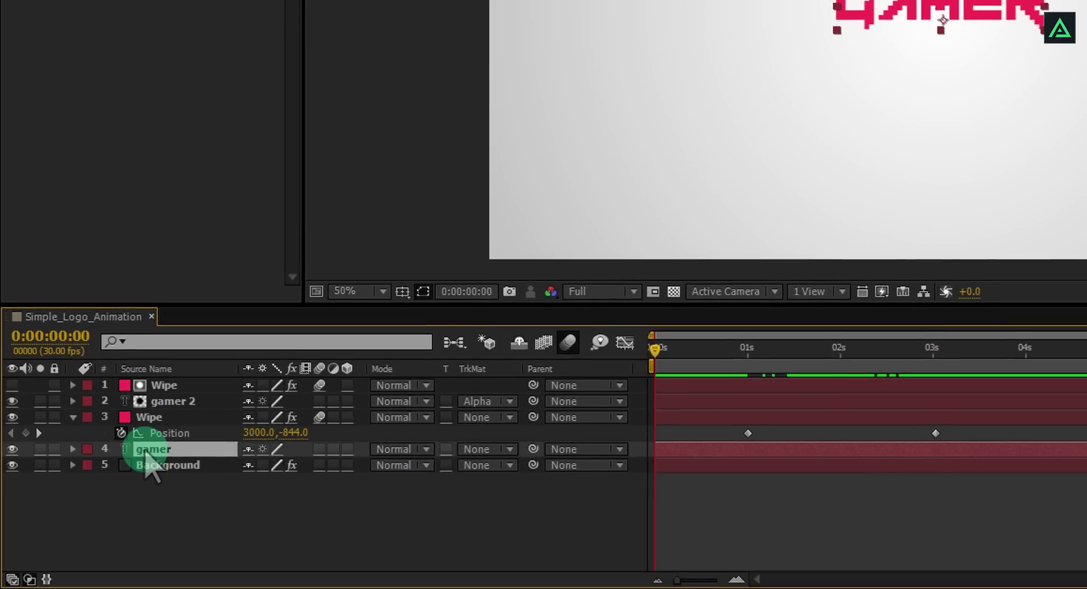
key(s)
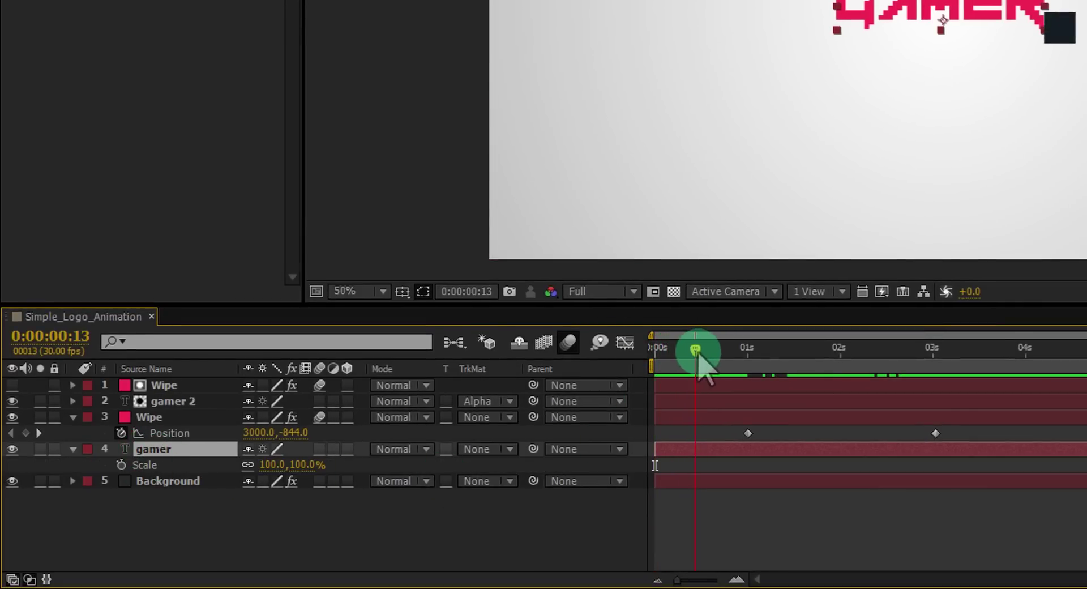
click(121, 464)
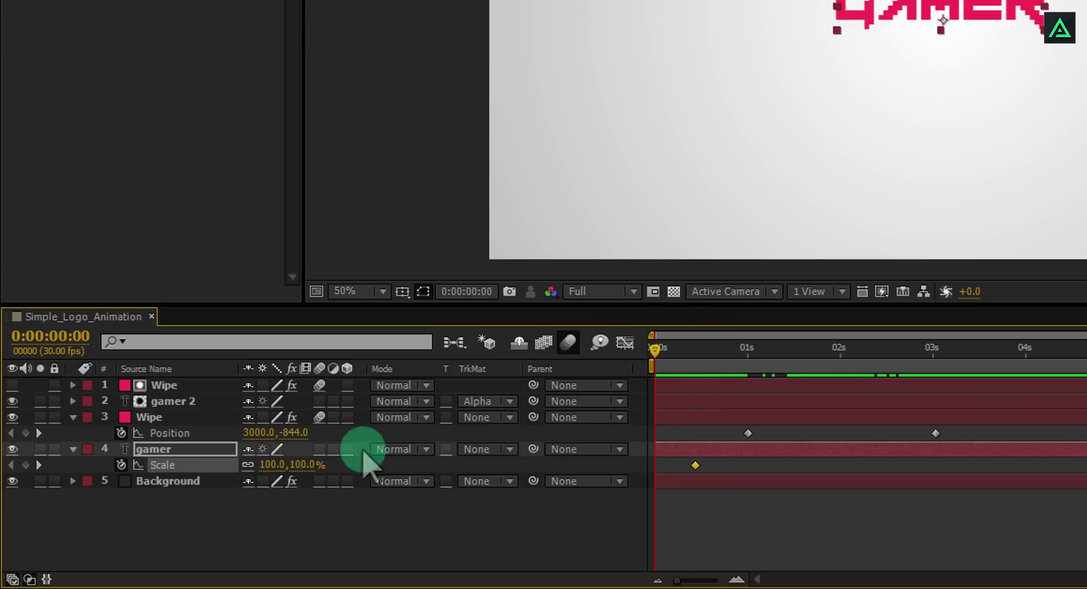
drag(290, 464, 554, 464)
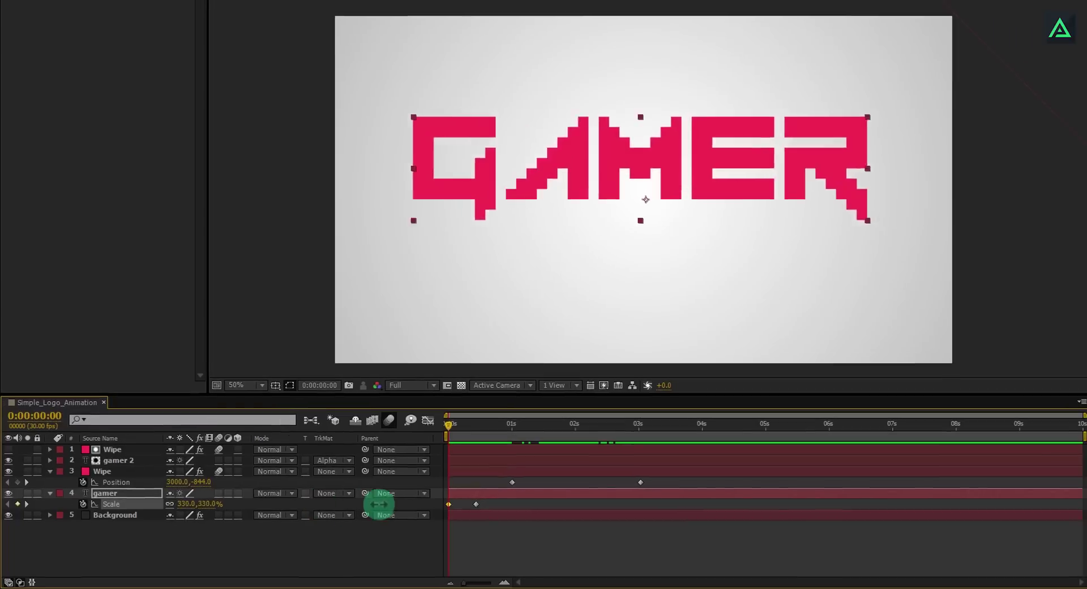
drag(379, 504, 781, 421)
drag(221, 509, 759, 383)
drag(449, 424, 469, 425)
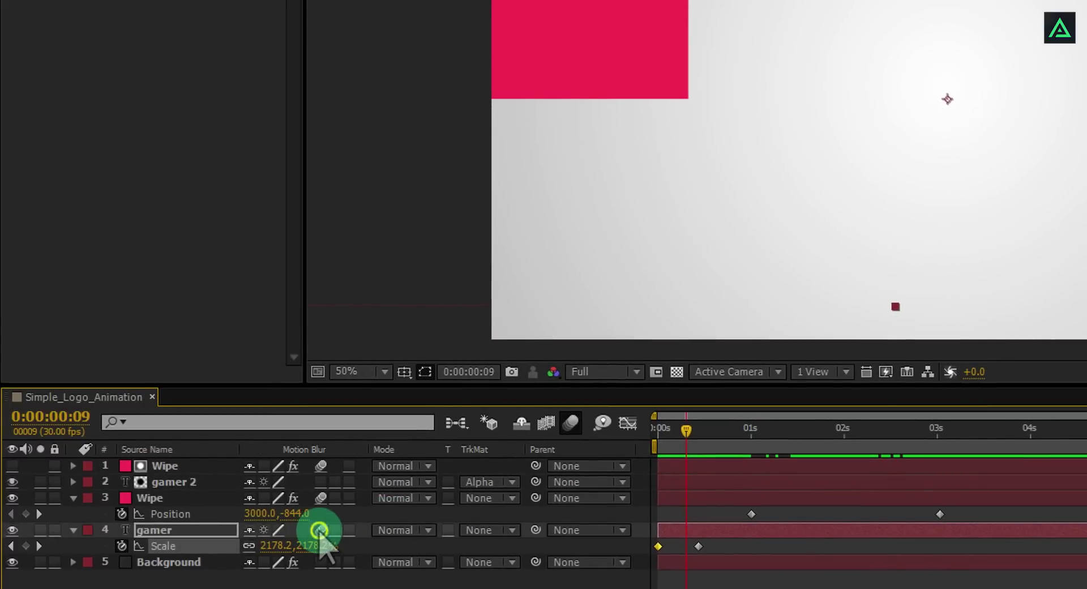
Enable motion blur on the gamer layer and scrub through the zoom-in
click(320, 532)
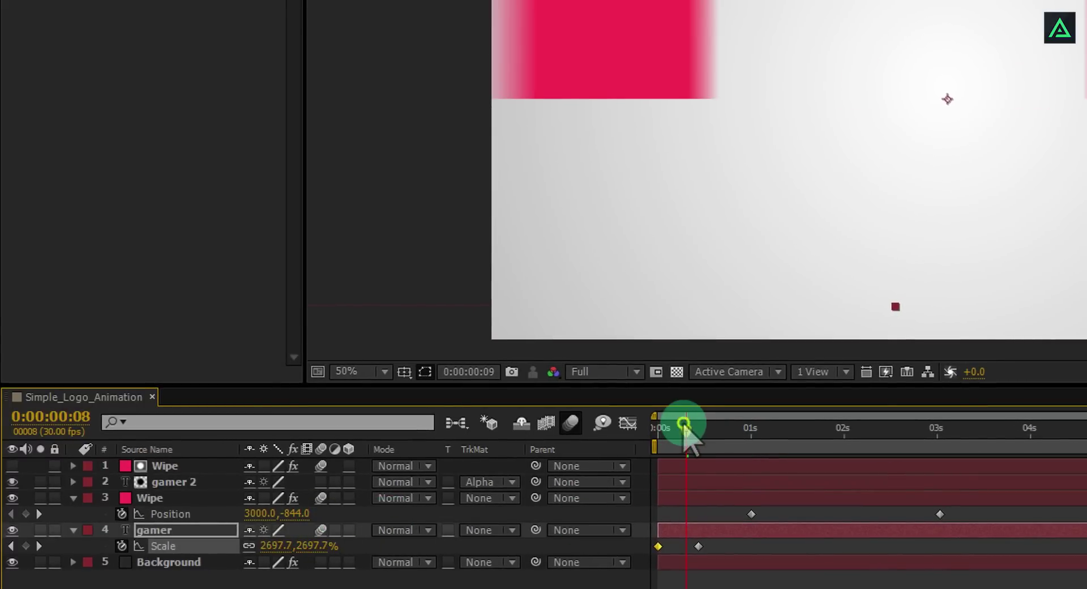
drag(683, 424, 928, 459)
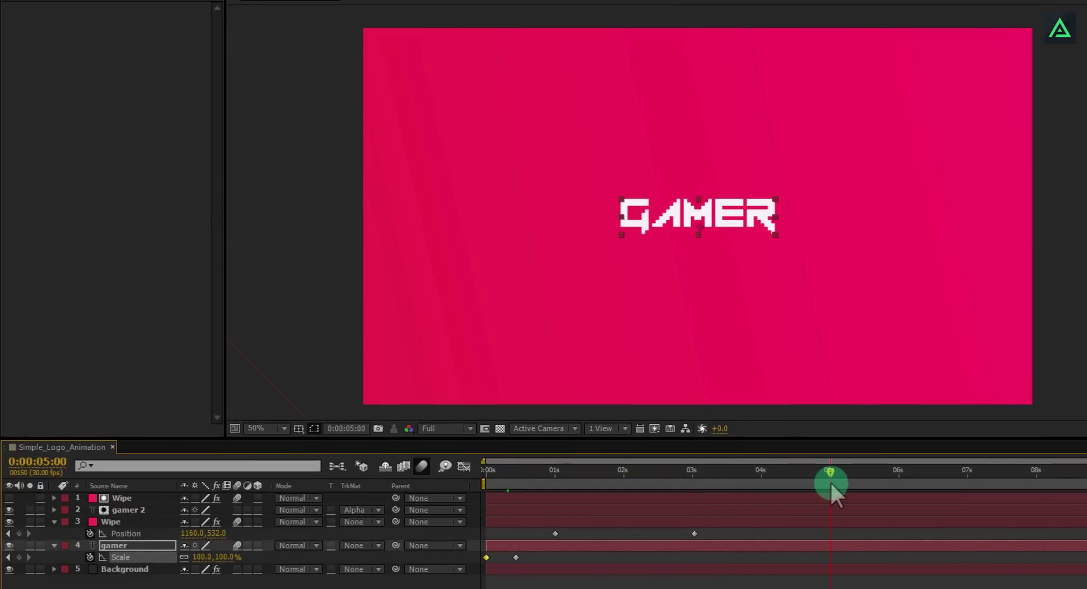
mouse_move(758, 488)
mouse_down()
mouse_move(532, 497)
mouse_move(741, 496)
mouse_up()
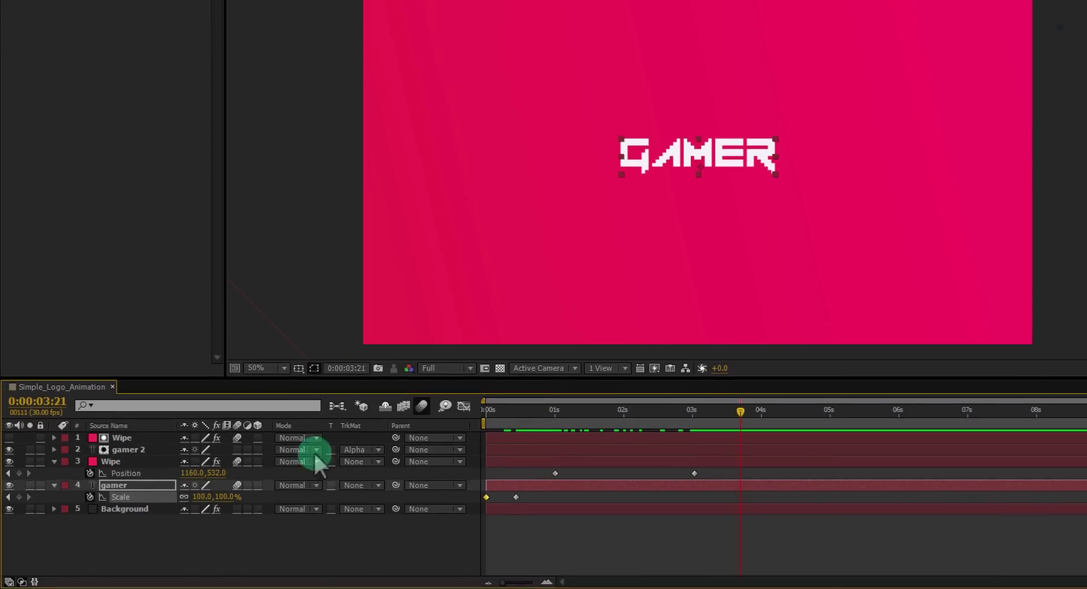
Add a Null Object layer named Scale and return to the start of the comp
right_click(194, 537)
mouse_move(261, 391)
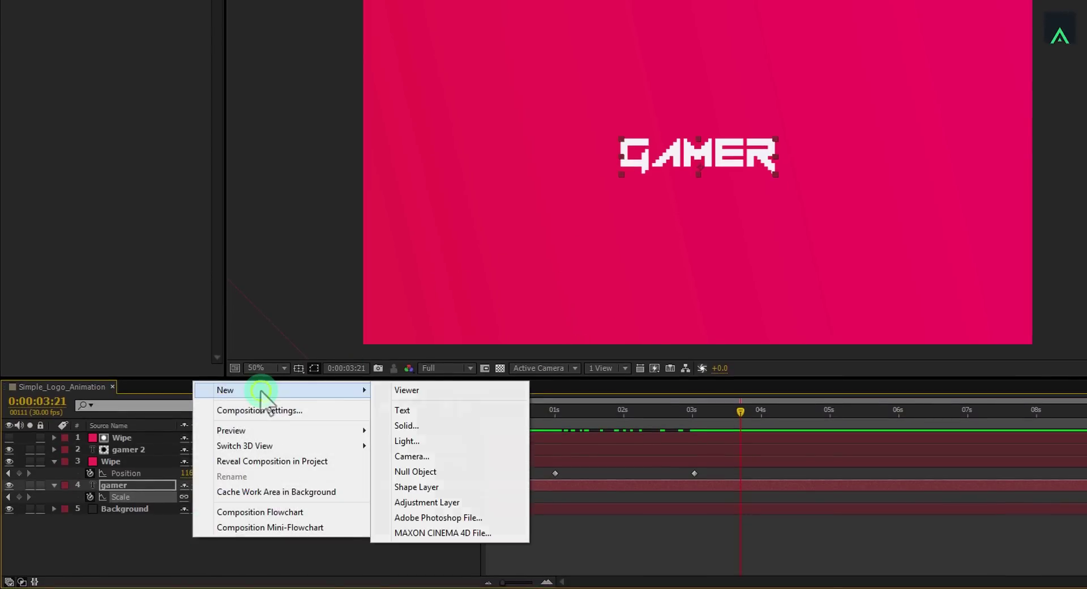
click(434, 471)
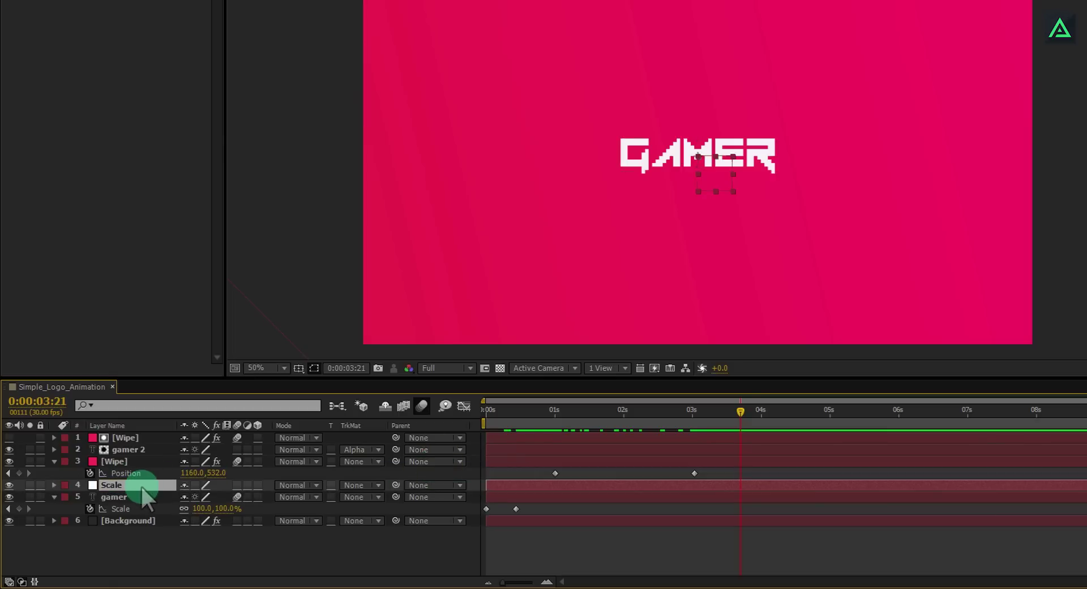
click(487, 411)
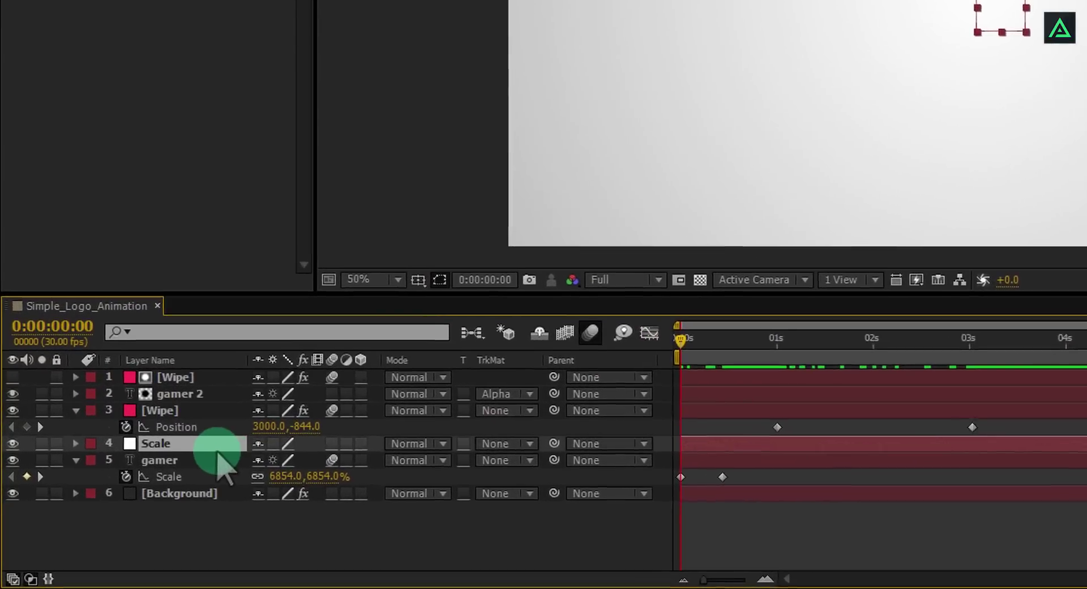
Move the Scale null to the top and keyframe its Scale from 100% at 0s to 85% at 5s
key(s)
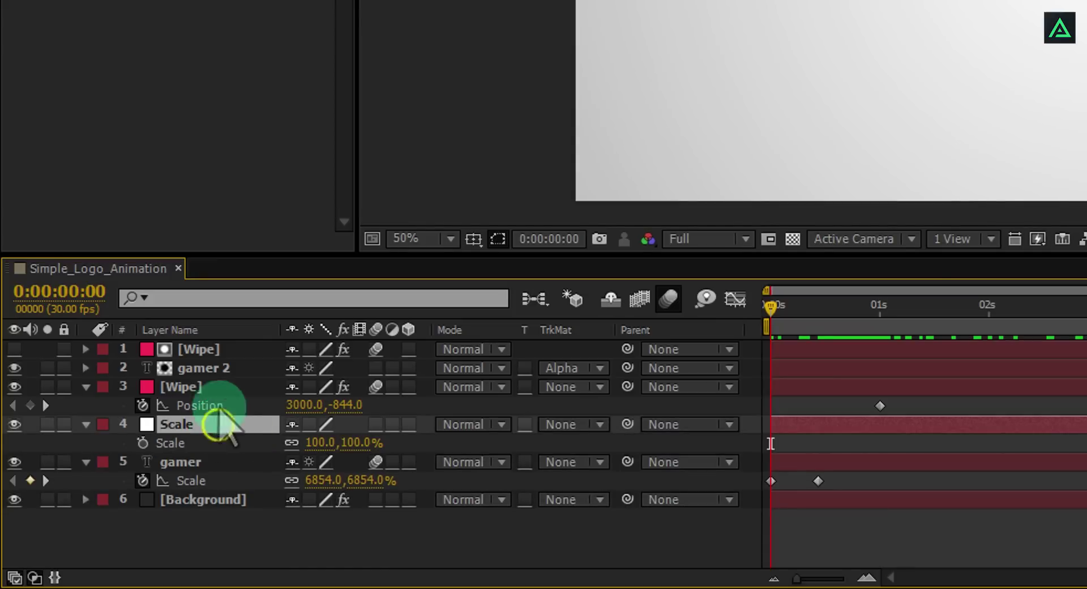
drag(218, 421, 215, 362)
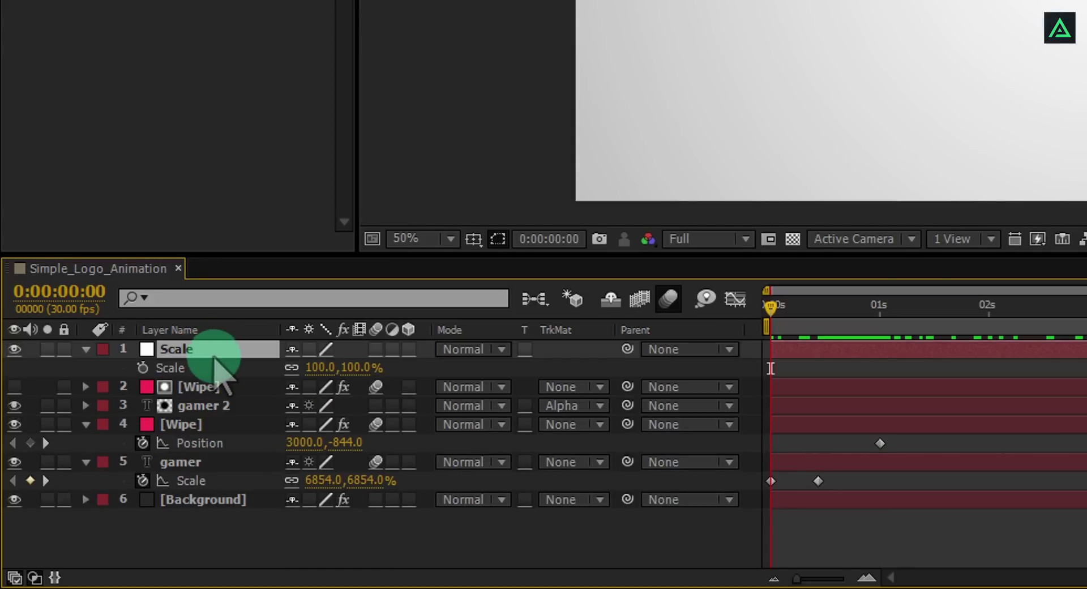
click(143, 367)
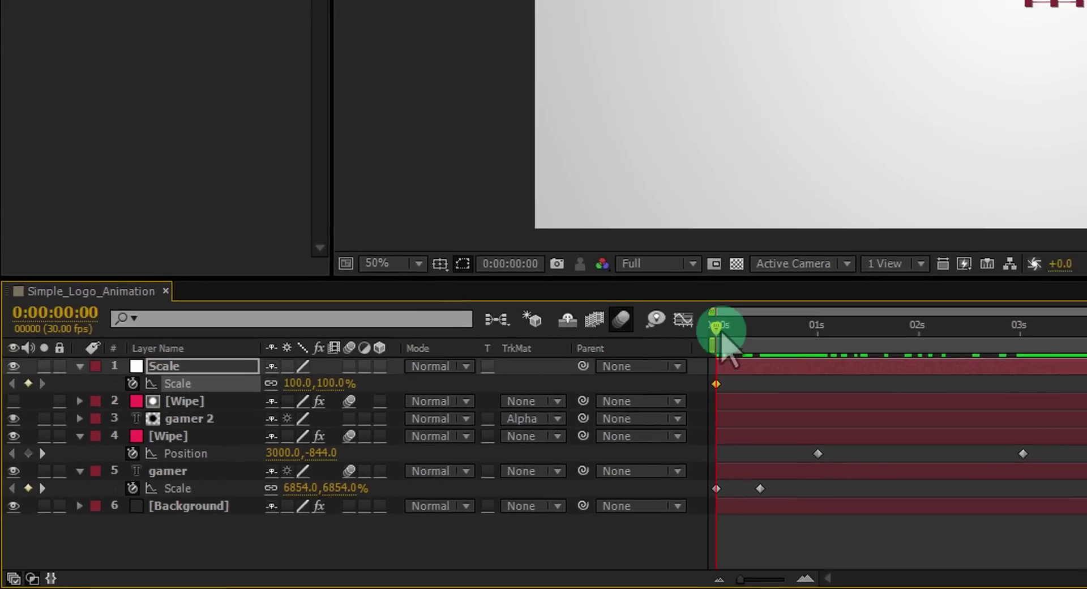
drag(636, 357, 999, 414)
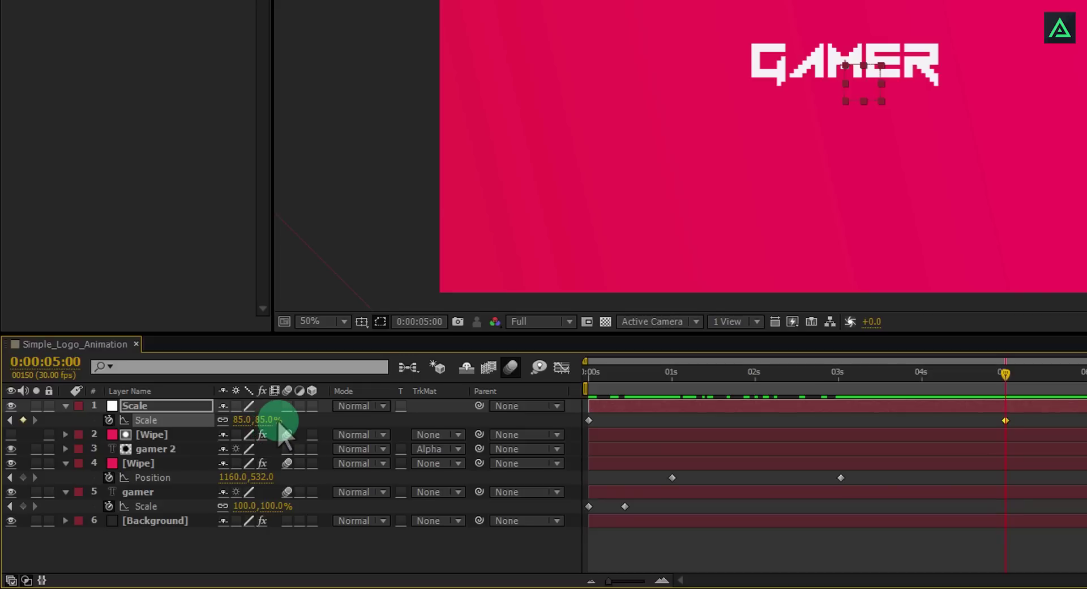
drag(594, 374, 905, 388)
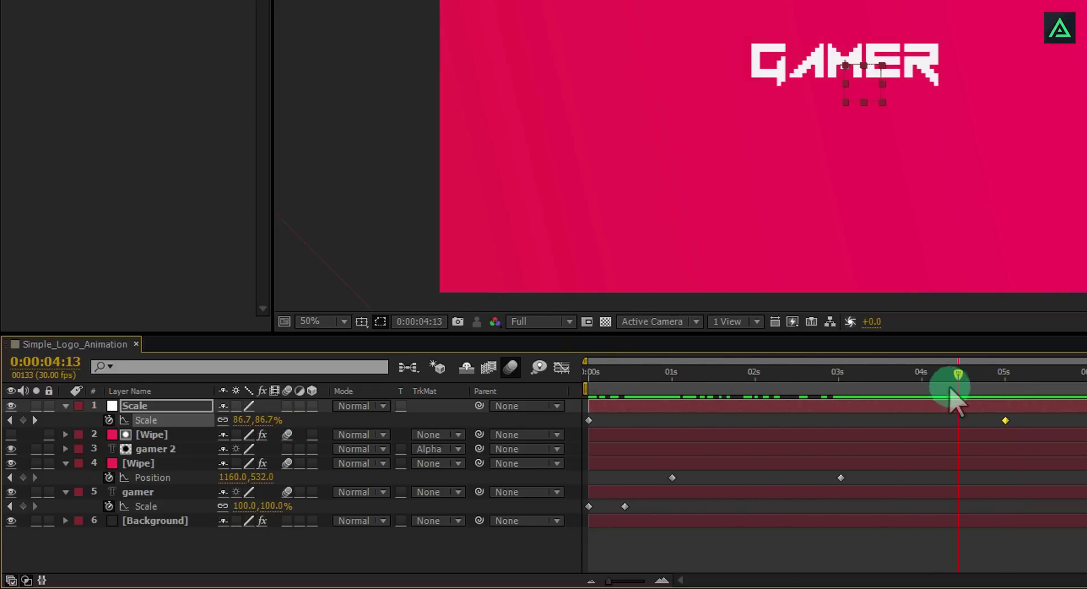
click(173, 417)
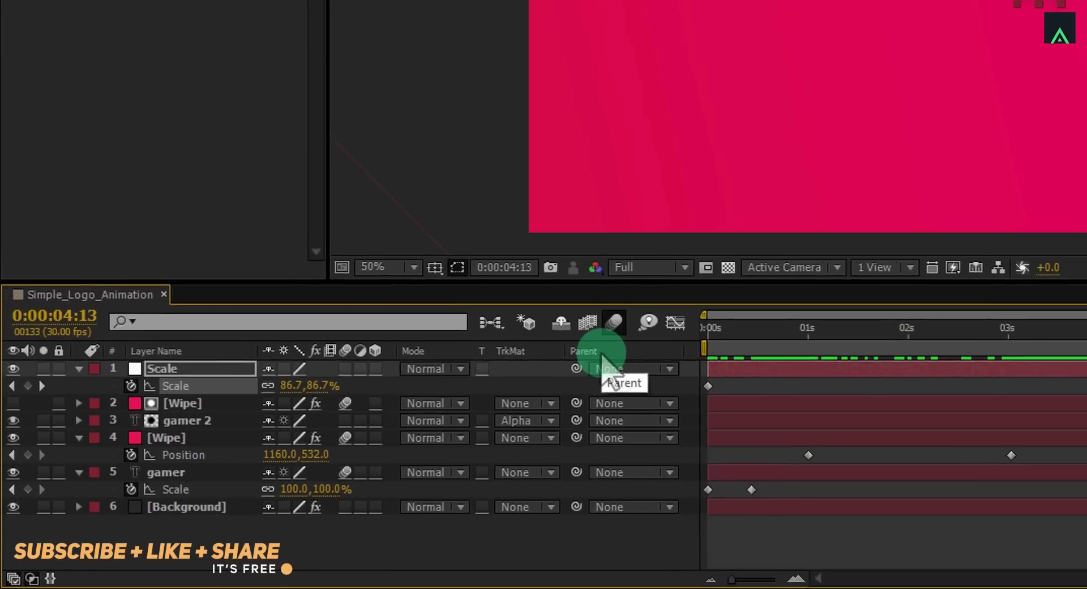
Show the Parent column in the timeline's layer panel
right_click(602, 352)
mouse_move(648, 418)
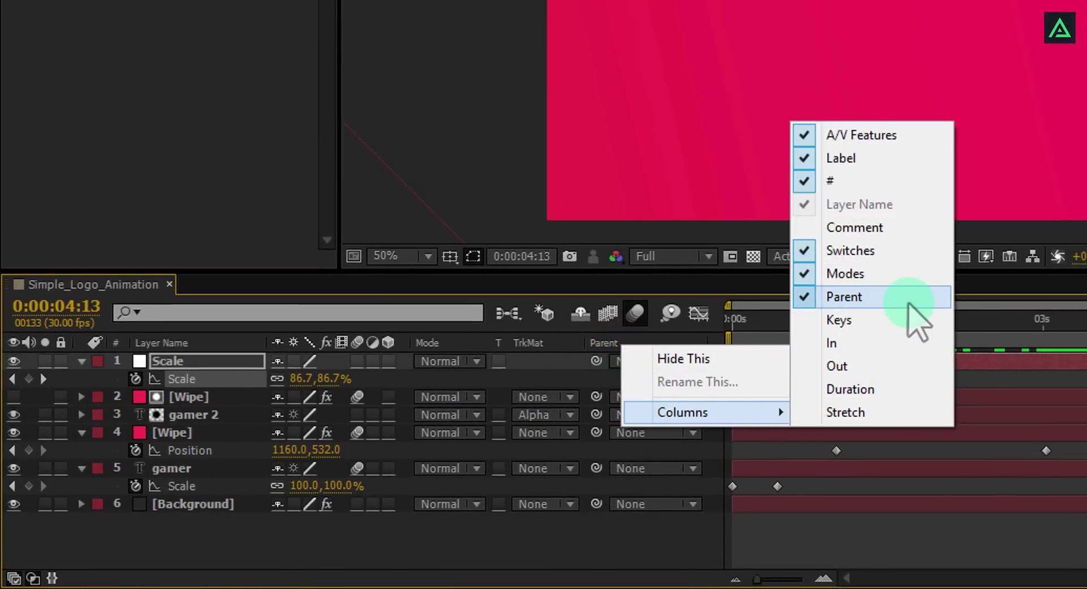
click(606, 345)
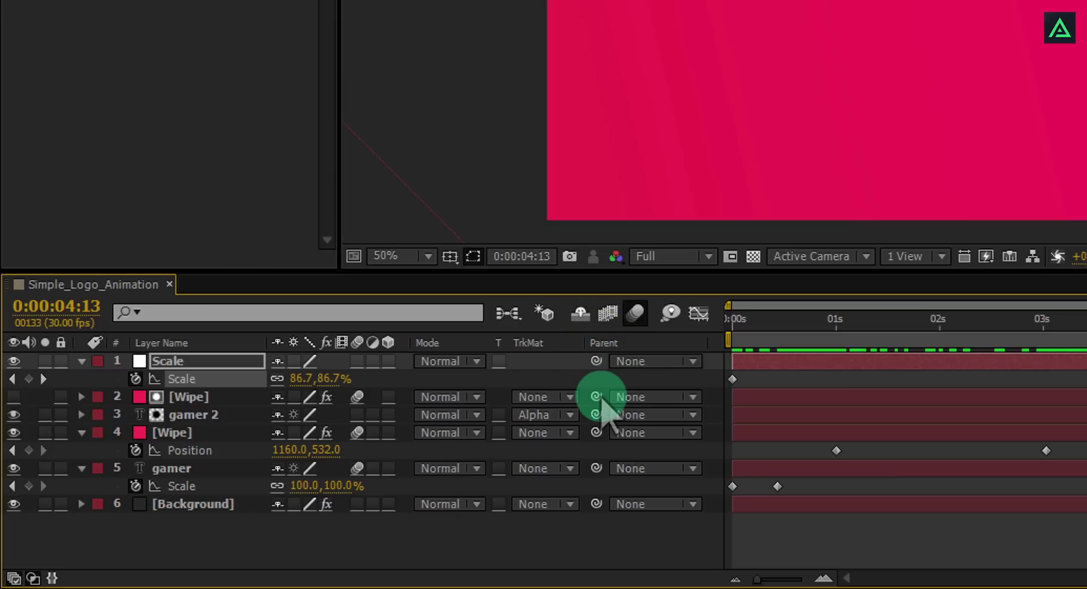
Parent both Wipe layers, gamer 2 and gamer to the Scale null, then select all keyframes
drag(612, 398, 666, 453)
drag(642, 416, 666, 286)
drag(642, 432, 667, 306)
drag(648, 468, 786, 338)
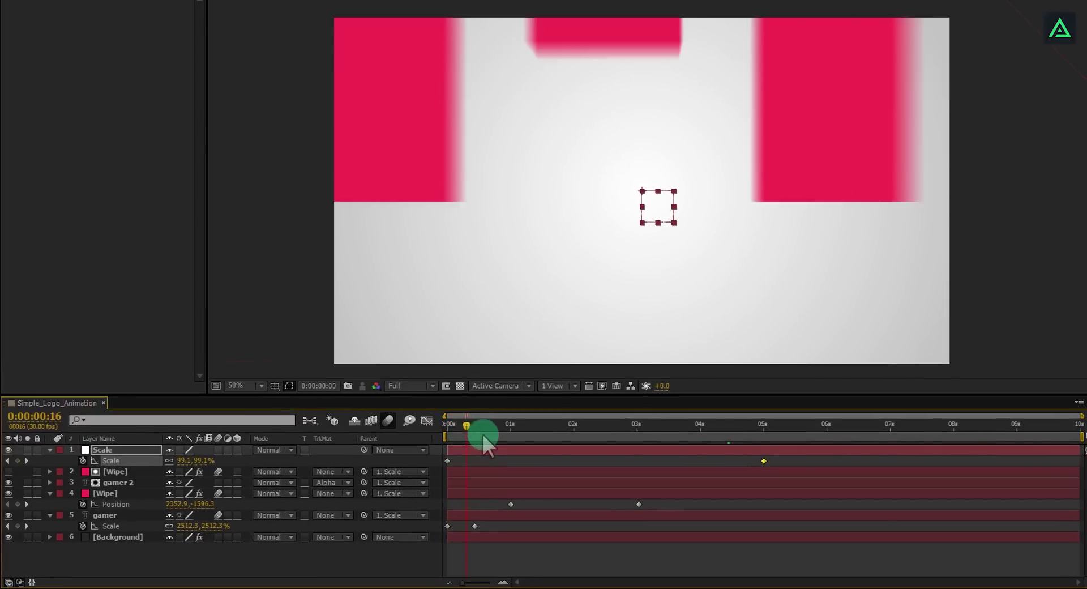
drag(482, 434, 684, 456)
drag(785, 463, 441, 539)
Apply Easy Ease (F9) to the selected keyframes and end the work area just before 6 seconds
key(F9)
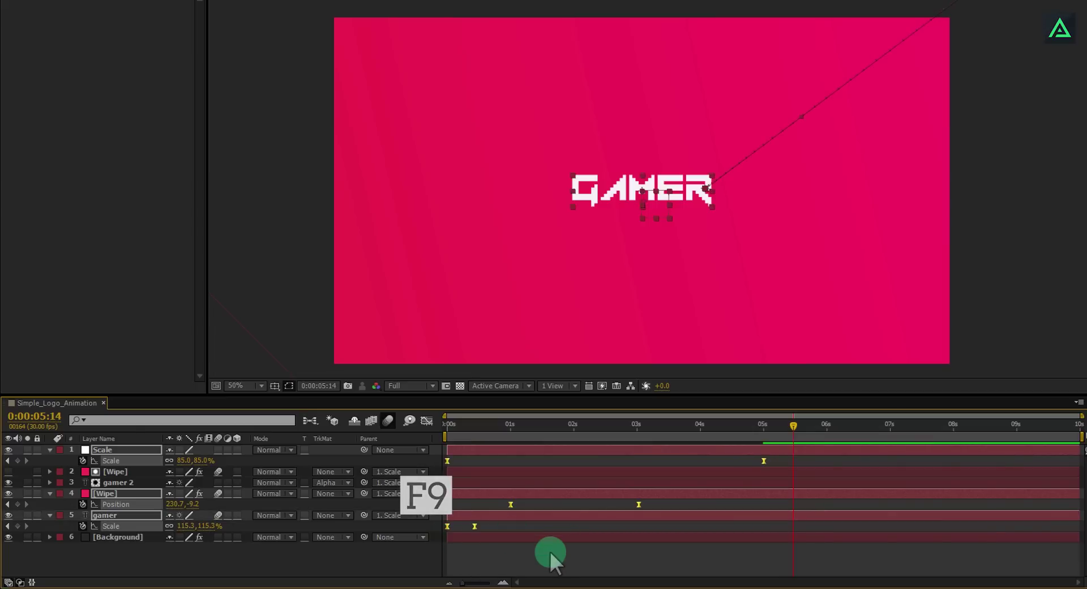
drag(799, 444, 828, 433)
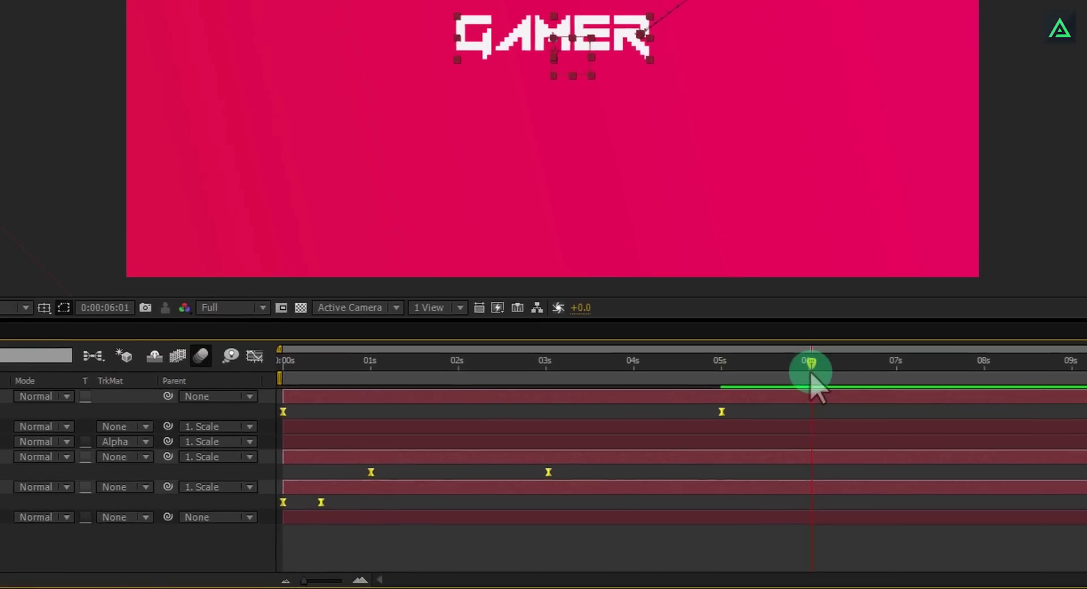
drag(811, 374, 802, 392)
key(n)
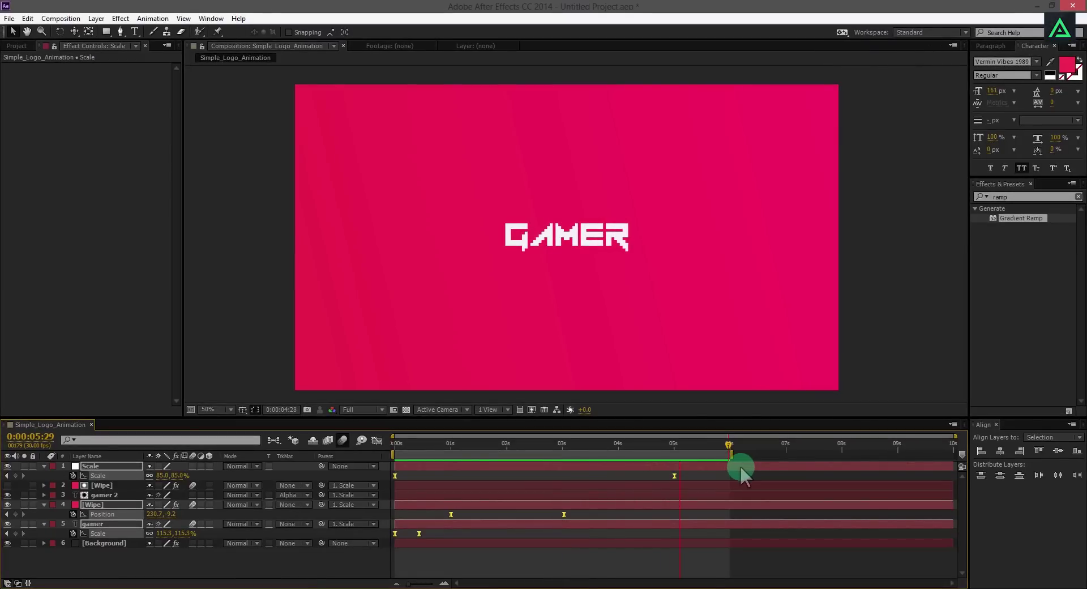
Move both Wipe layers' end Position keyframes to about 2.7 seconds and preview the faster wipe
drag(741, 468, 500, 451)
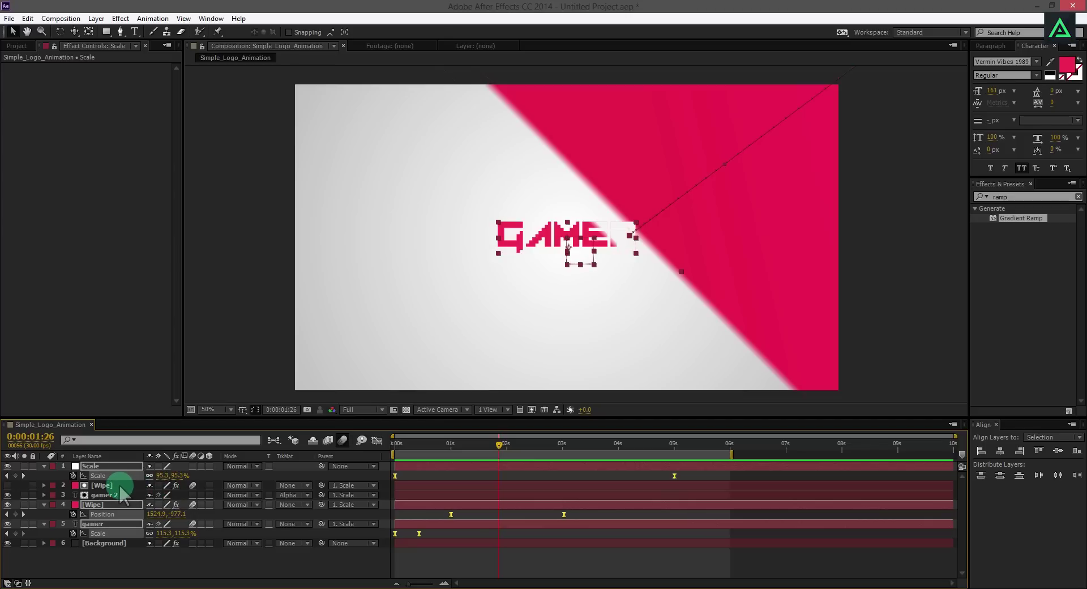
click(108, 485)
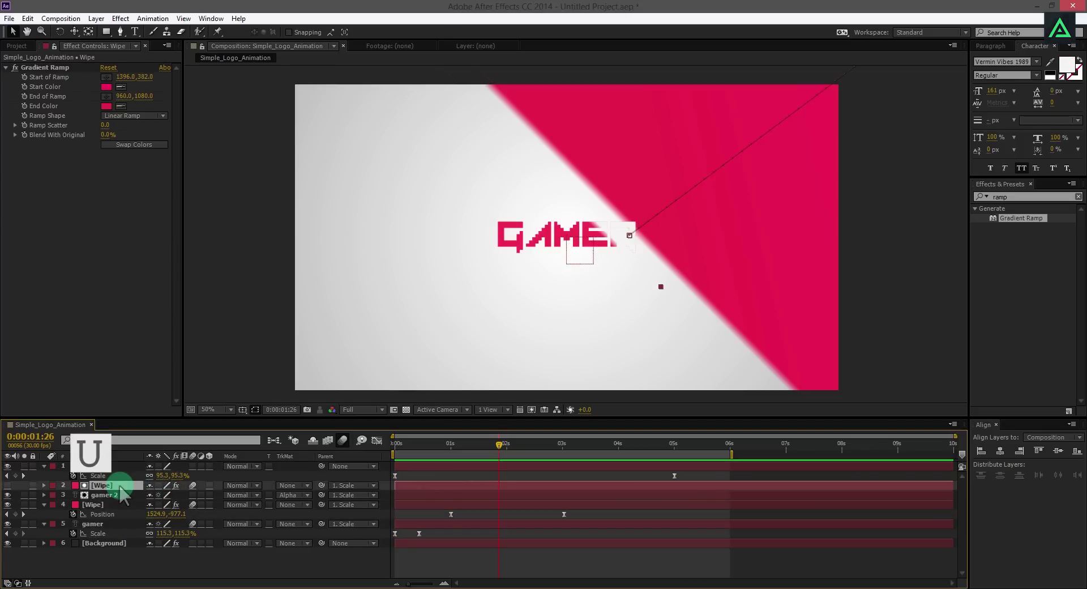
key(u)
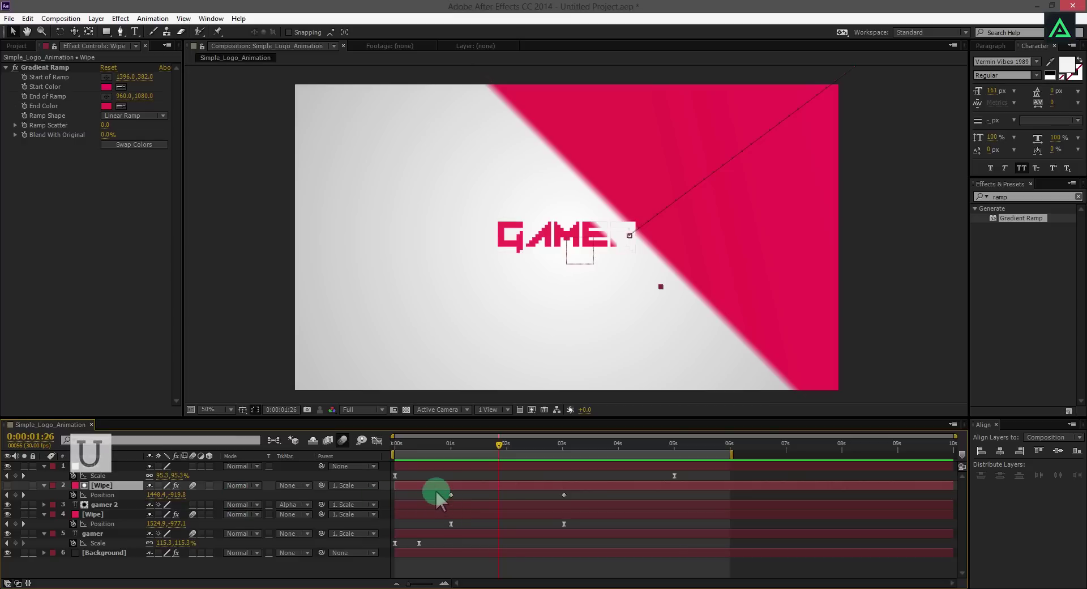
drag(437, 492, 579, 499)
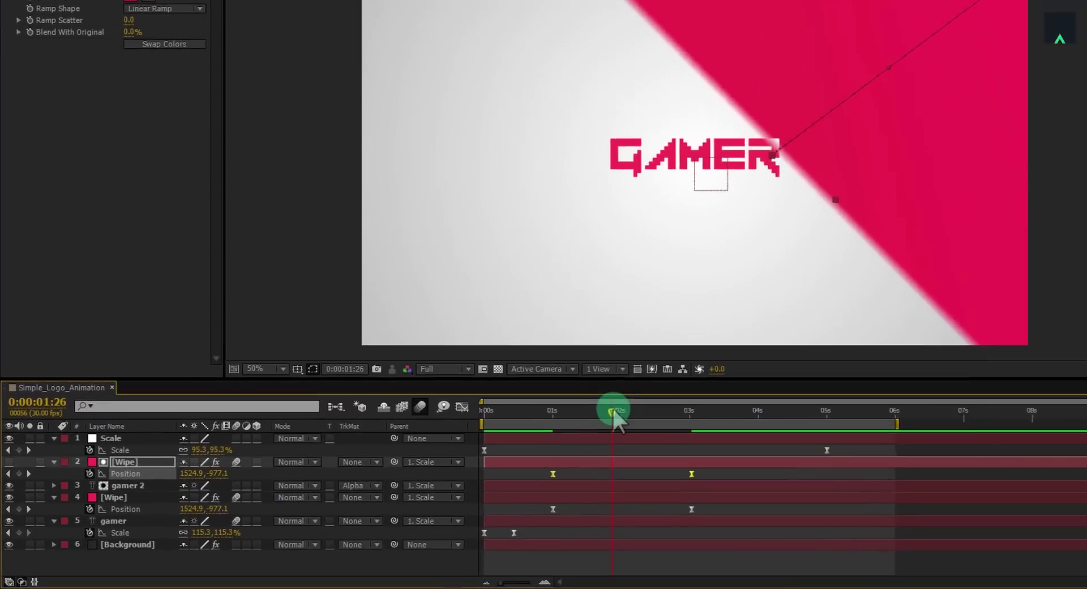
drag(499, 444, 558, 451)
drag(733, 409, 683, 414)
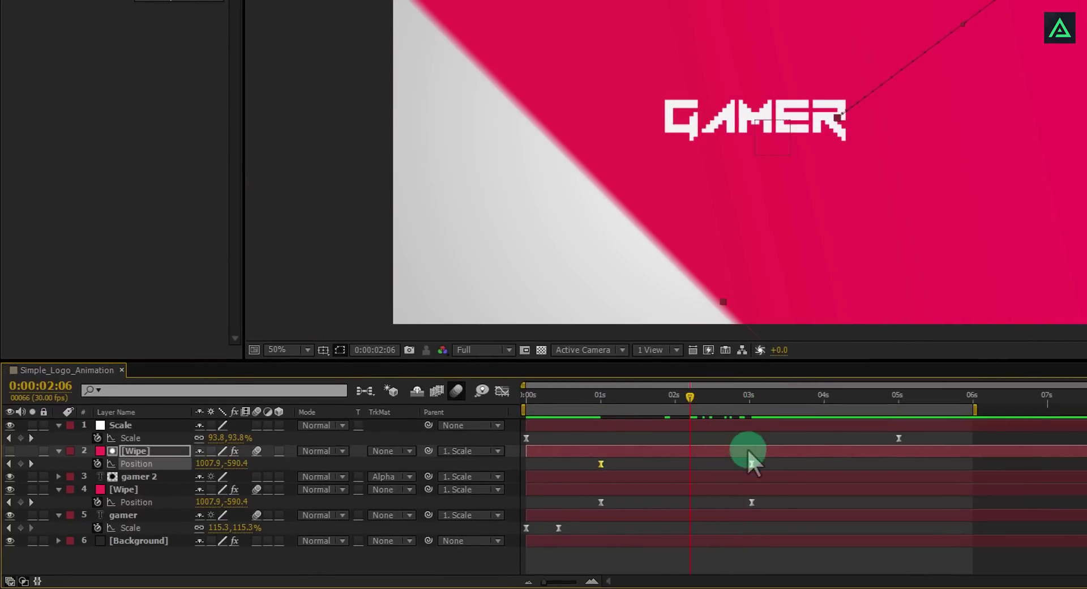
drag(767, 459, 724, 503)
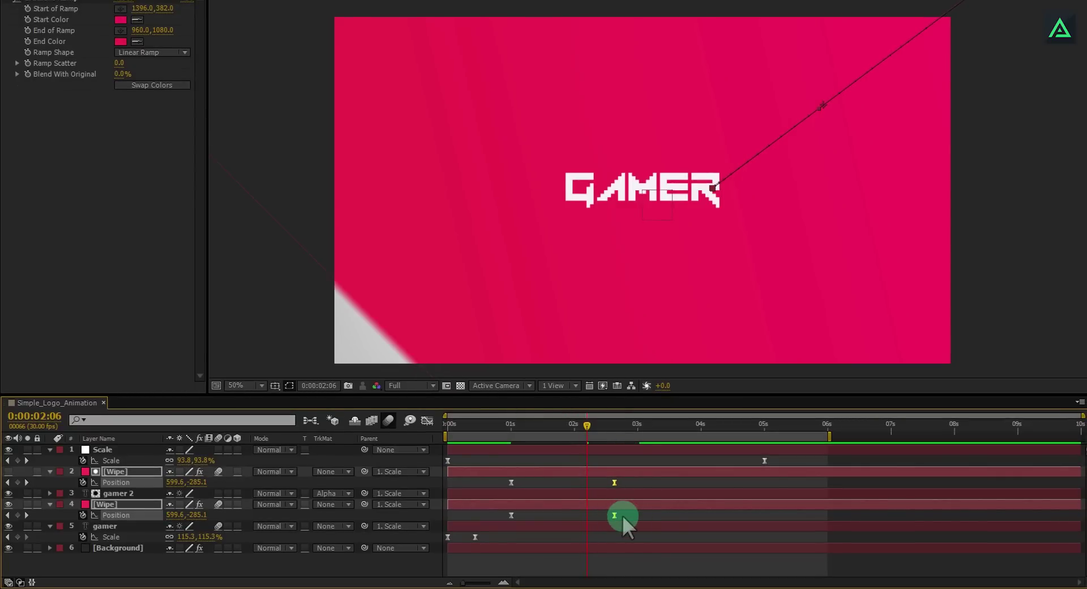
key(space)
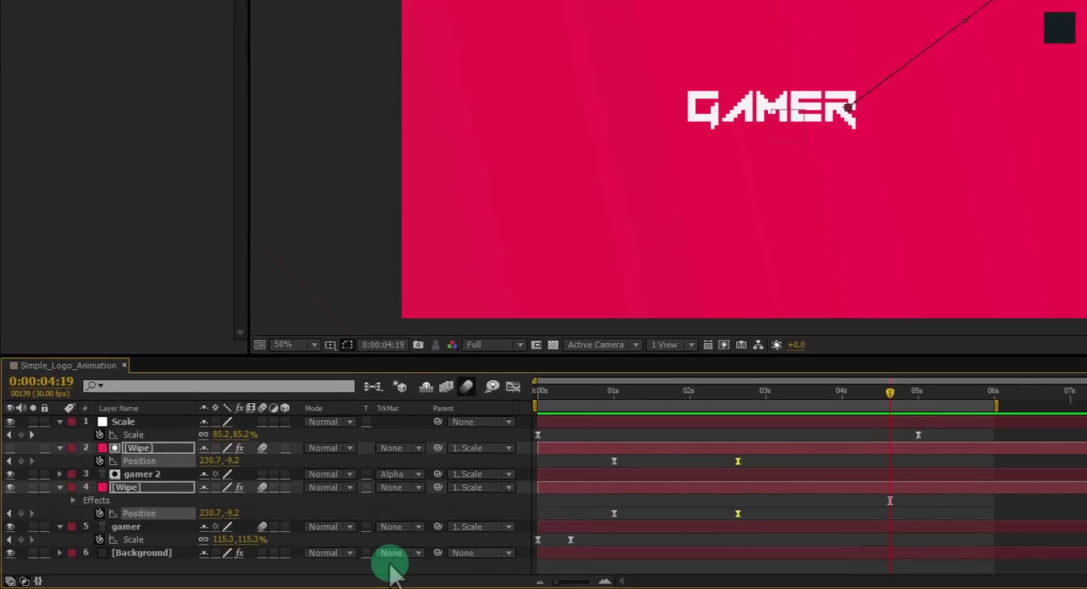
Create a new black solid layer named Frame
right_click(339, 565)
mouse_move(393, 427)
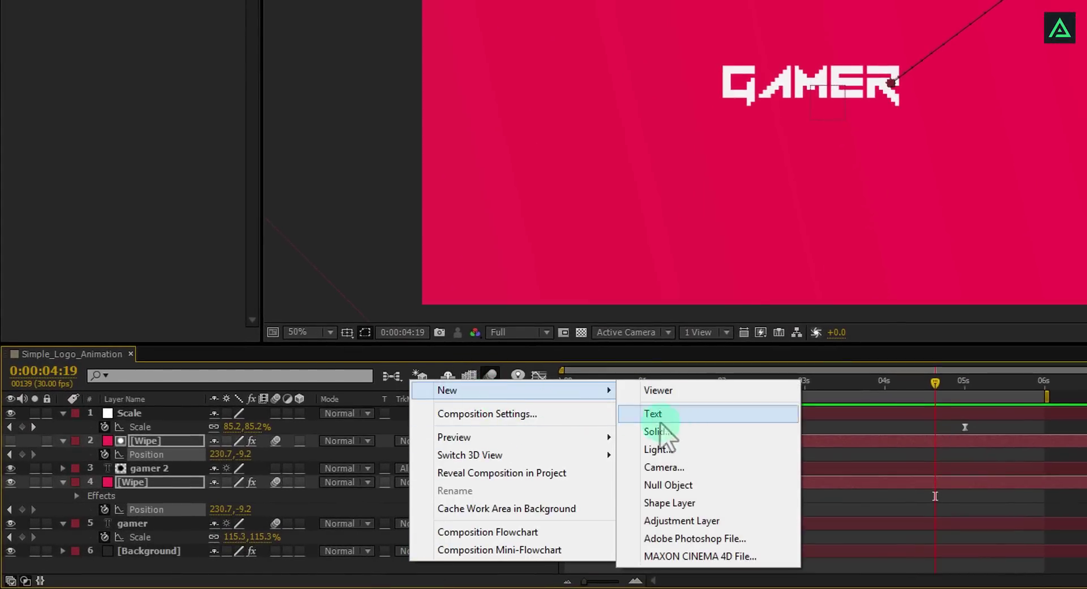
click(686, 433)
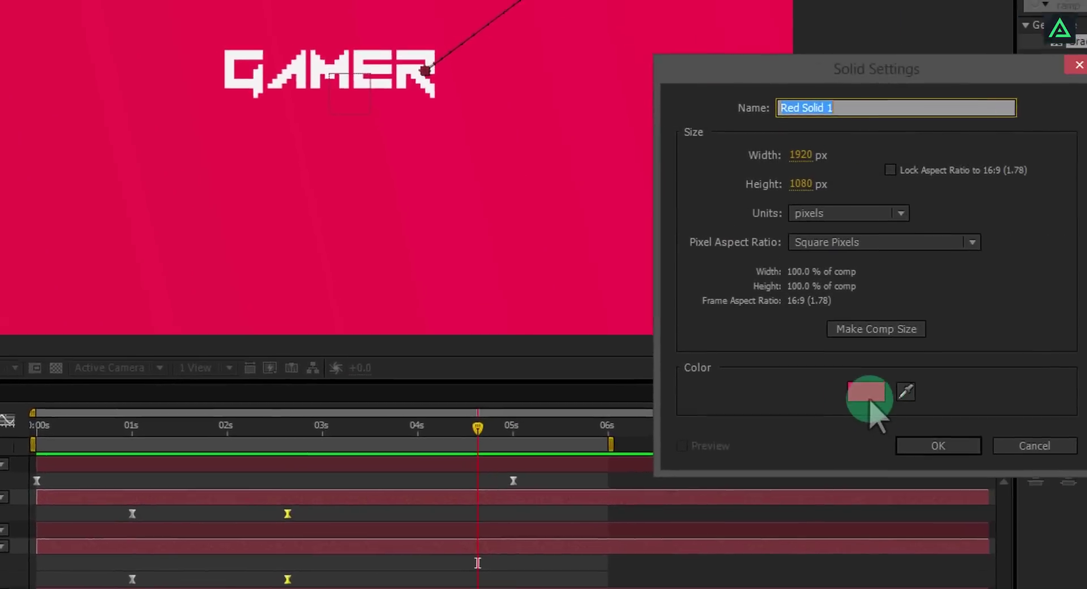
click(867, 396)
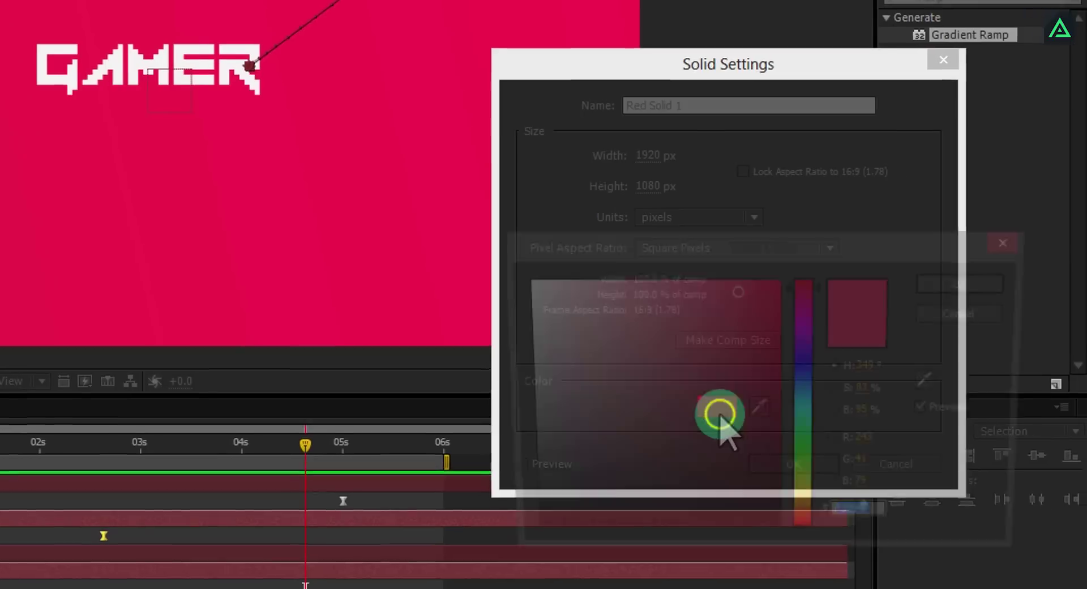
drag(710, 465, 626, 541)
click(953, 285)
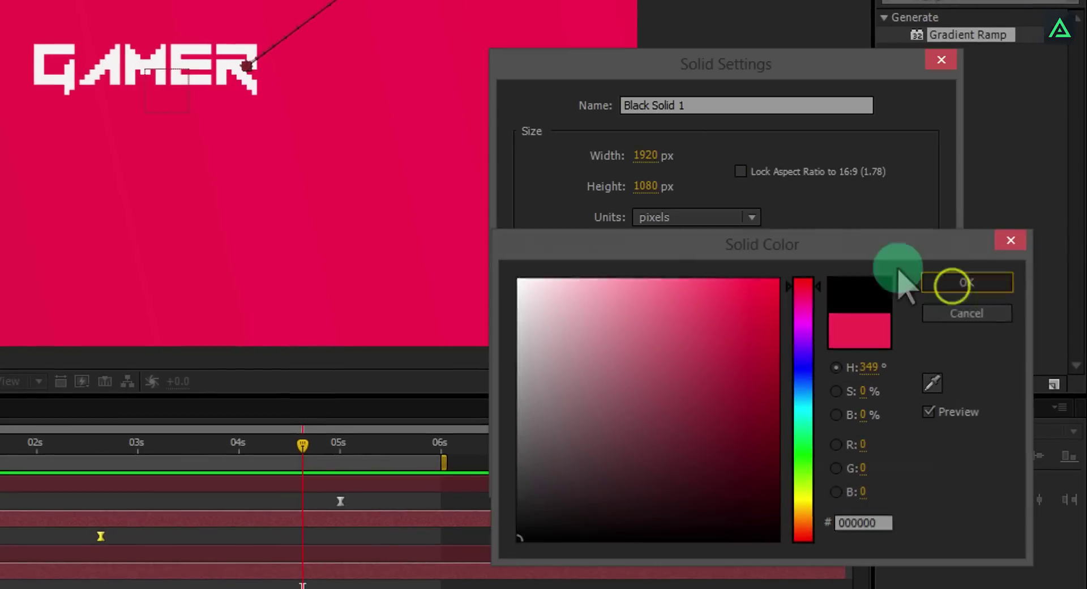
drag(703, 105, 607, 85)
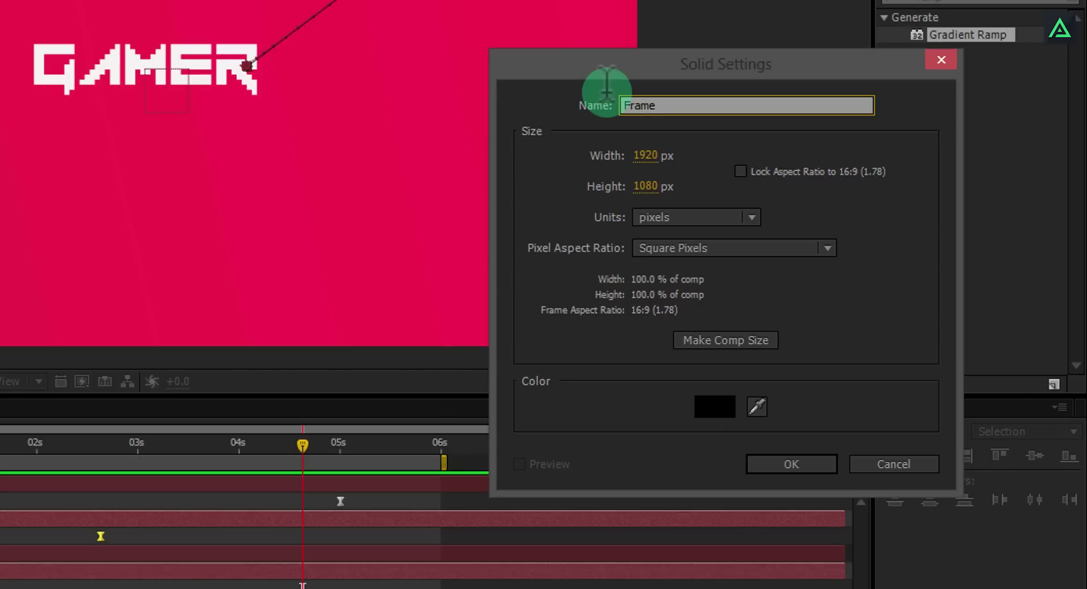
click(791, 463)
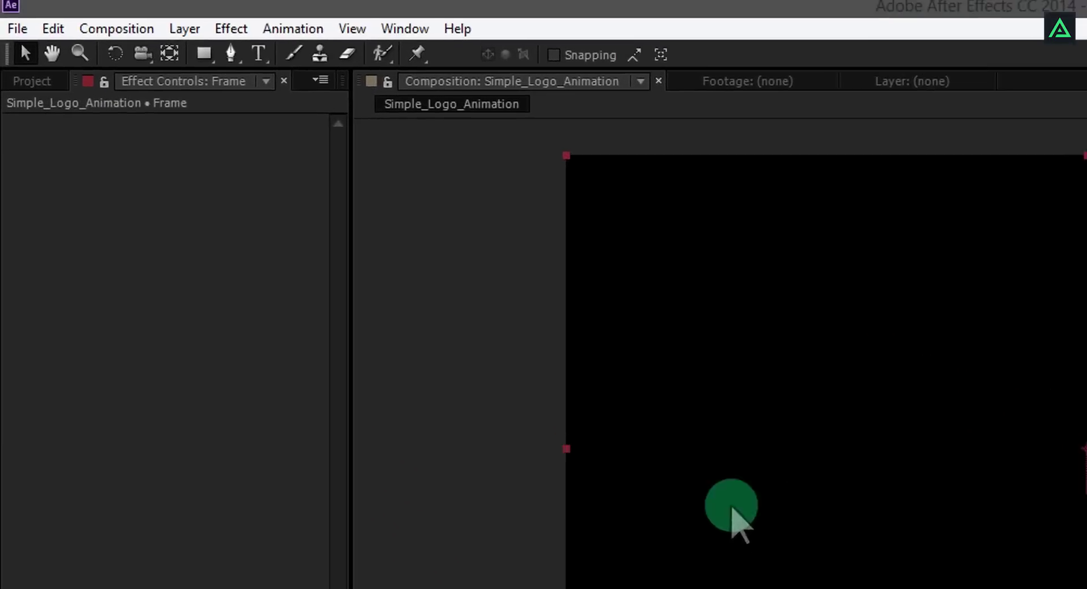
Draw a rectangle mask over the middle band of Frame and set it to Subtract
click(206, 56)
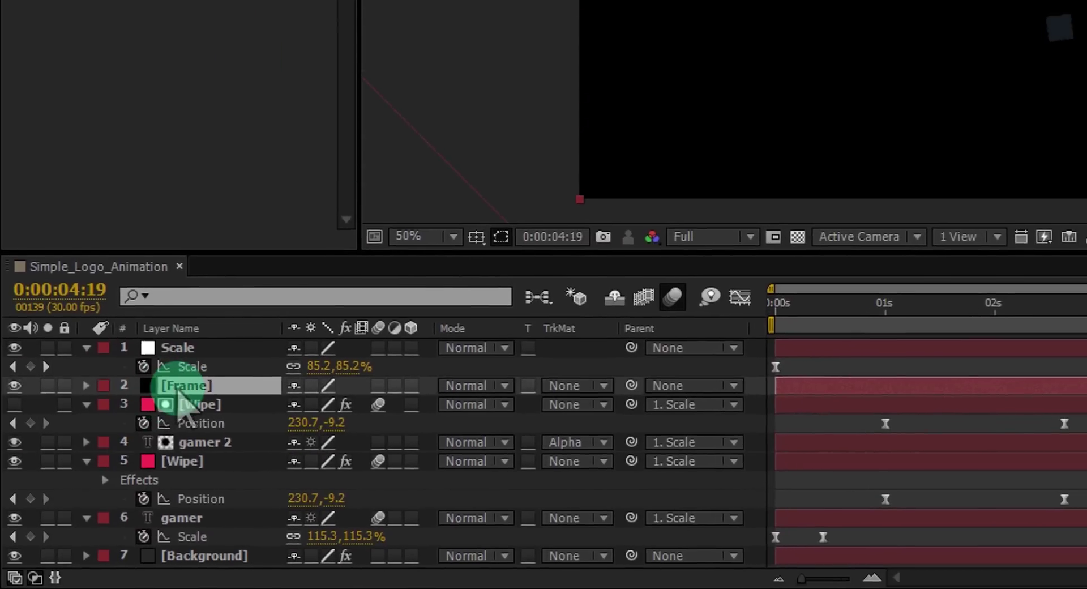
click(327, 53)
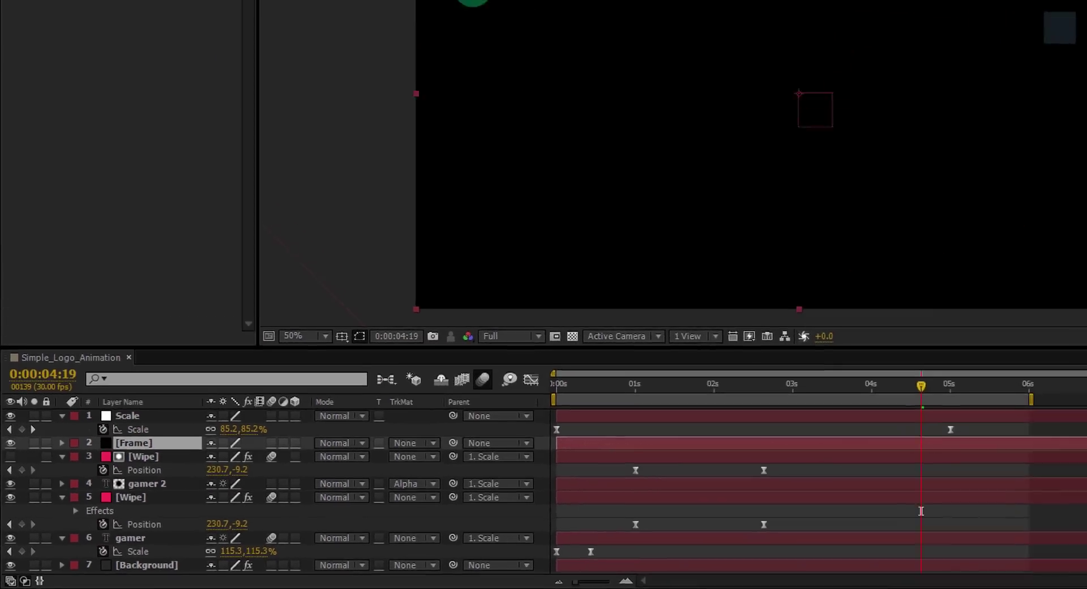
drag(327, 53, 947, 316)
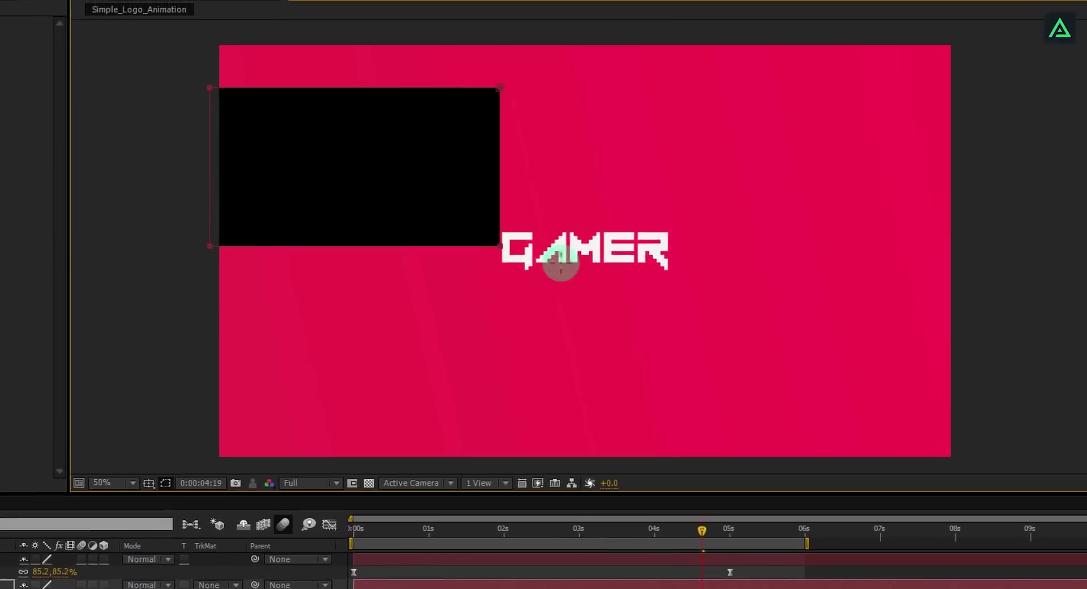
drag(944, 439, 954, 461)
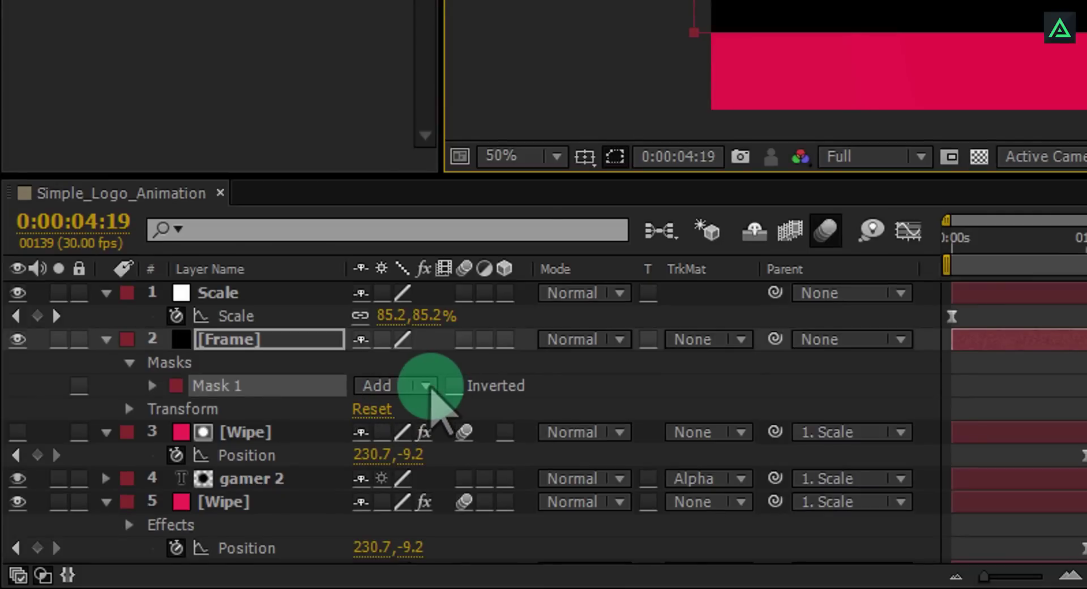
click(427, 386)
click(447, 240)
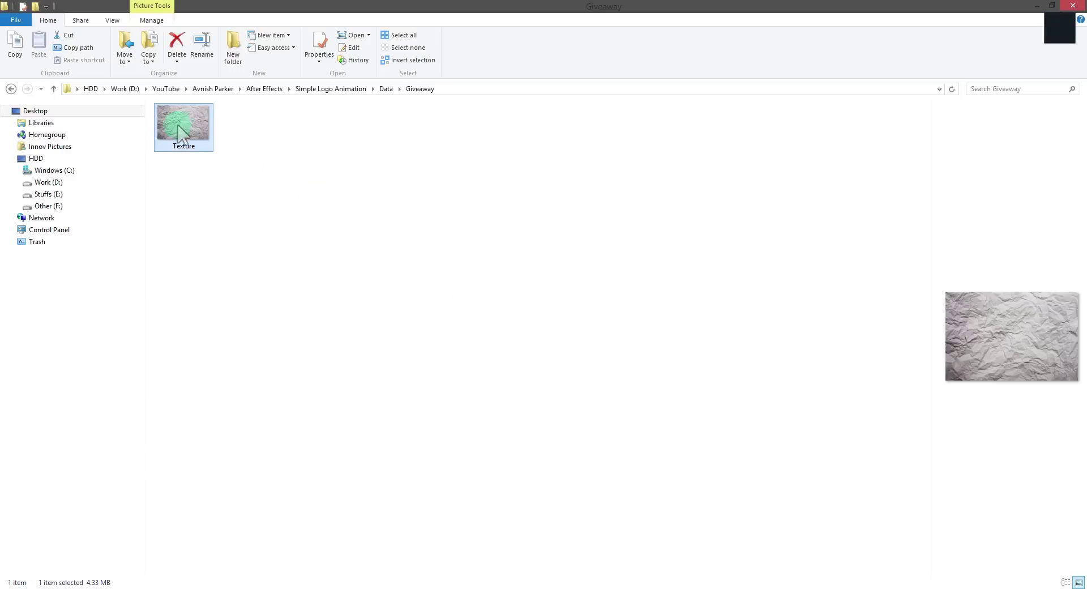
Drag the Texture image from the Giveaway folder into After Effects
drag(189, 136, 83, 187)
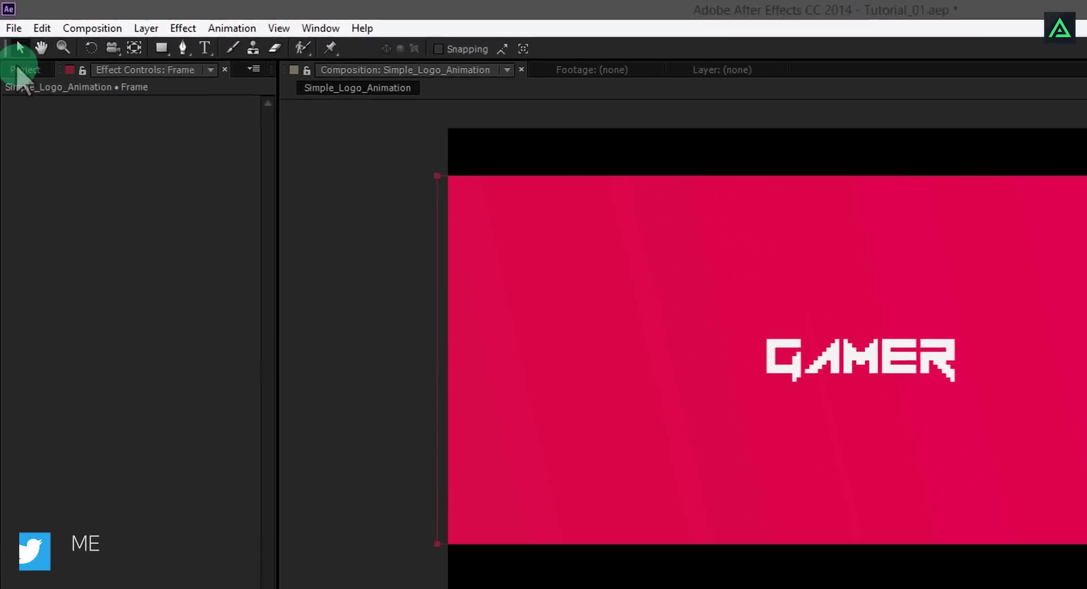
Place Texture.jpg from the Project panel as a layer above Wipe
click(21, 70)
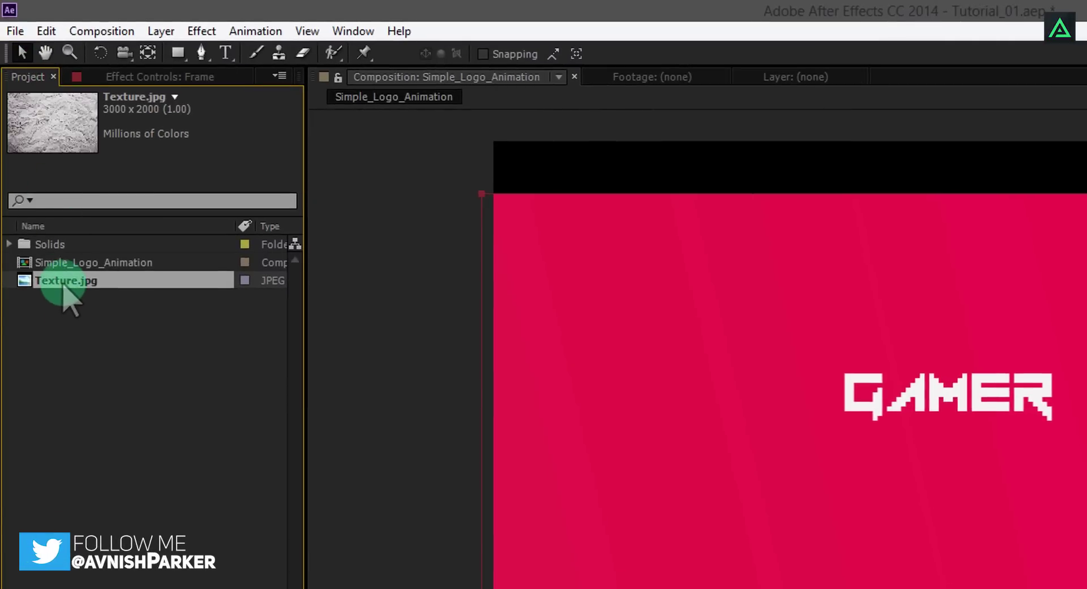
click(54, 254)
drag(69, 294, 160, 588)
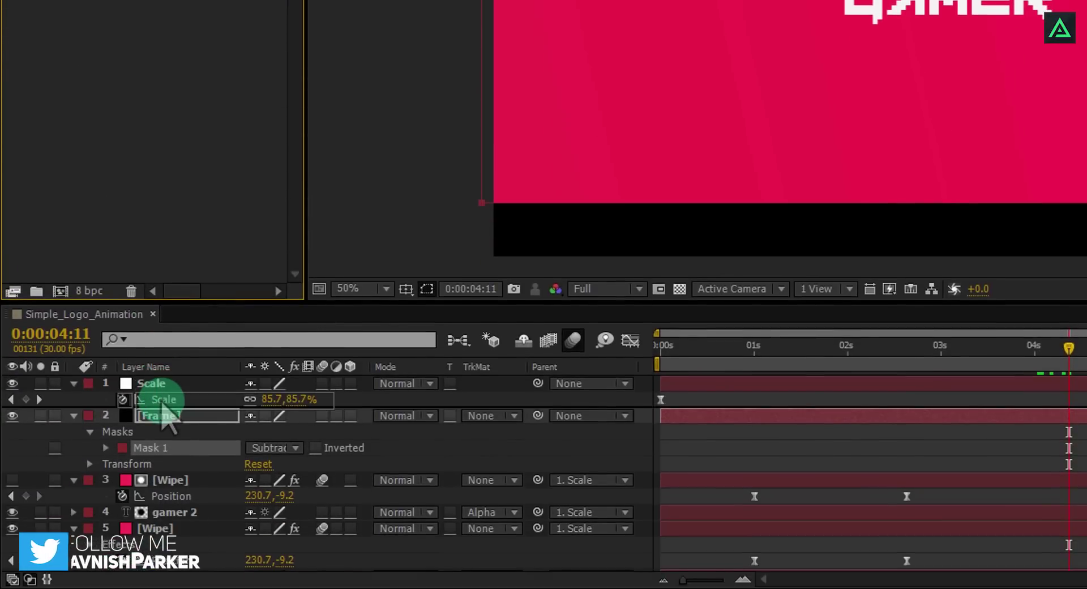
drag(160, 453, 157, 467)
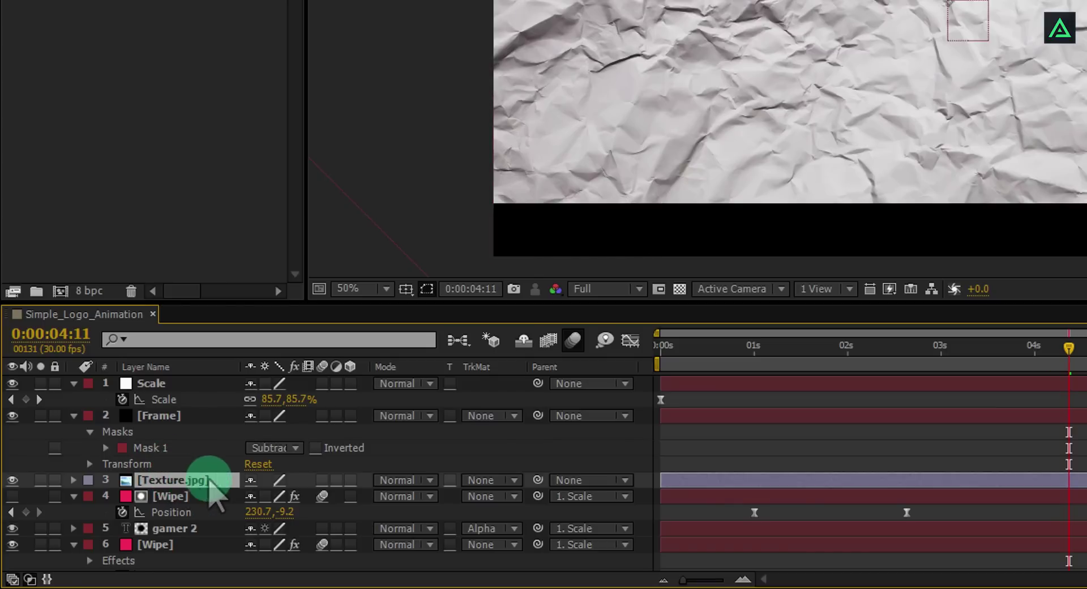
Set Texture.jpg to Subtract blend mode at 30% opacity and scrub to check it
click(429, 480)
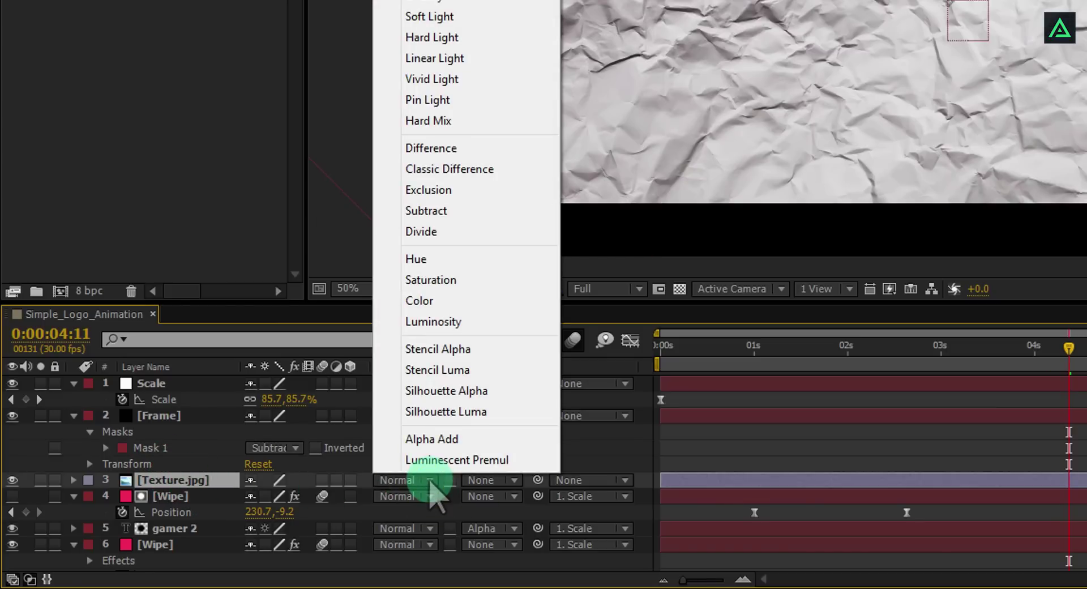
click(468, 212)
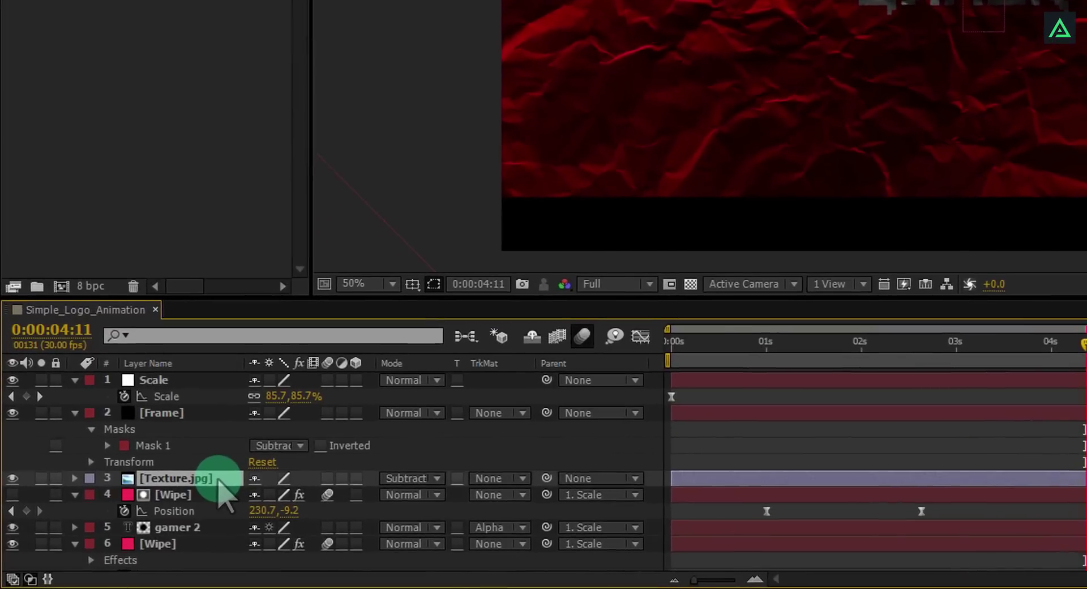
key(t)
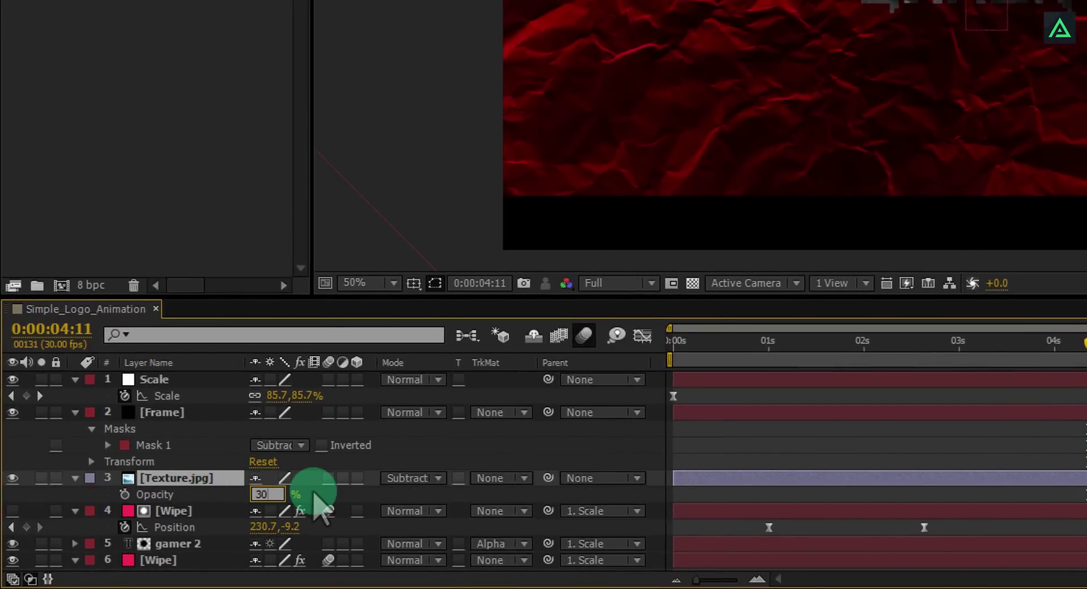
key(Return)
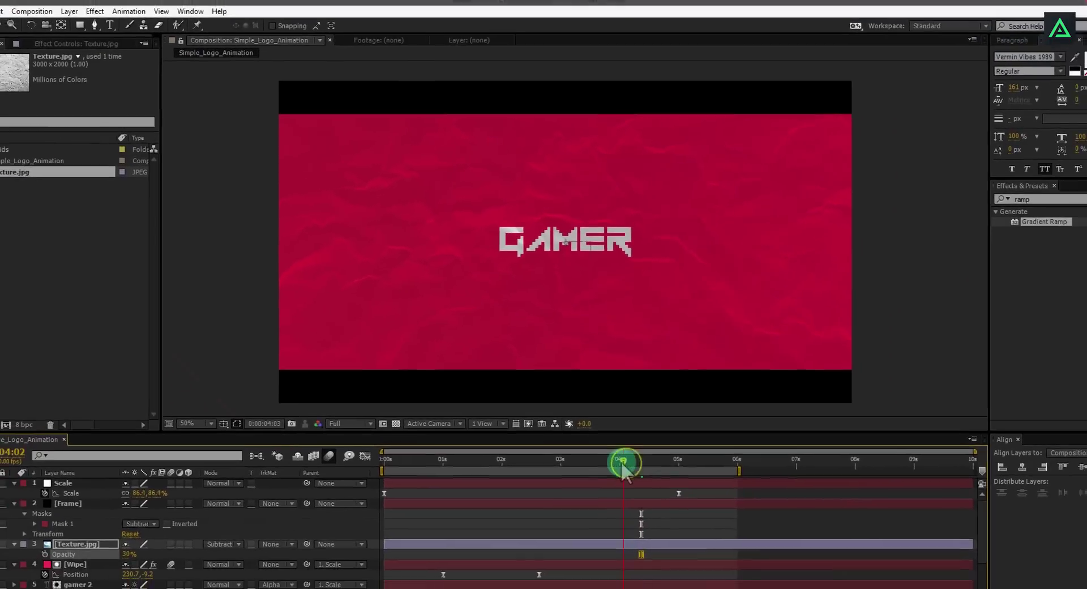
drag(619, 459, 611, 461)
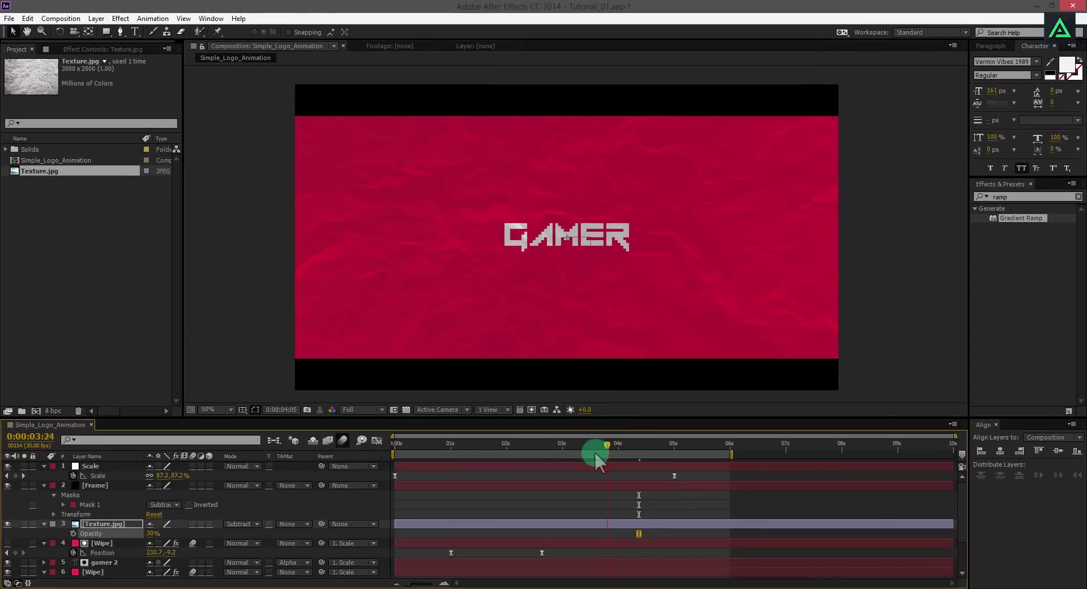
drag(506, 453, 542, 459)
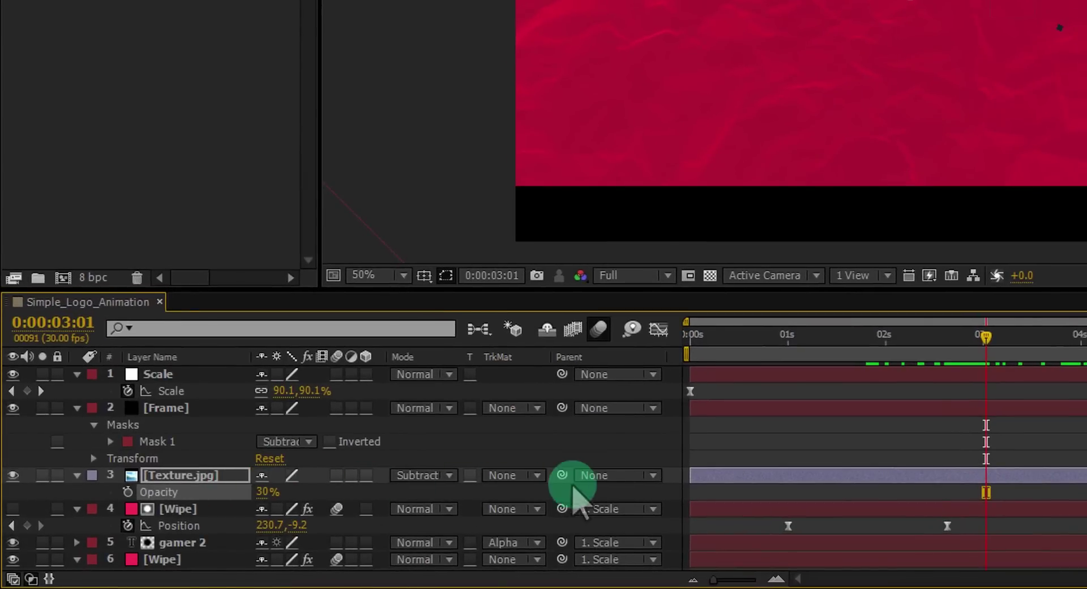
Parent Texture.jpg to the Scale null and scrub forward to 0:00:04:08
click(603, 477)
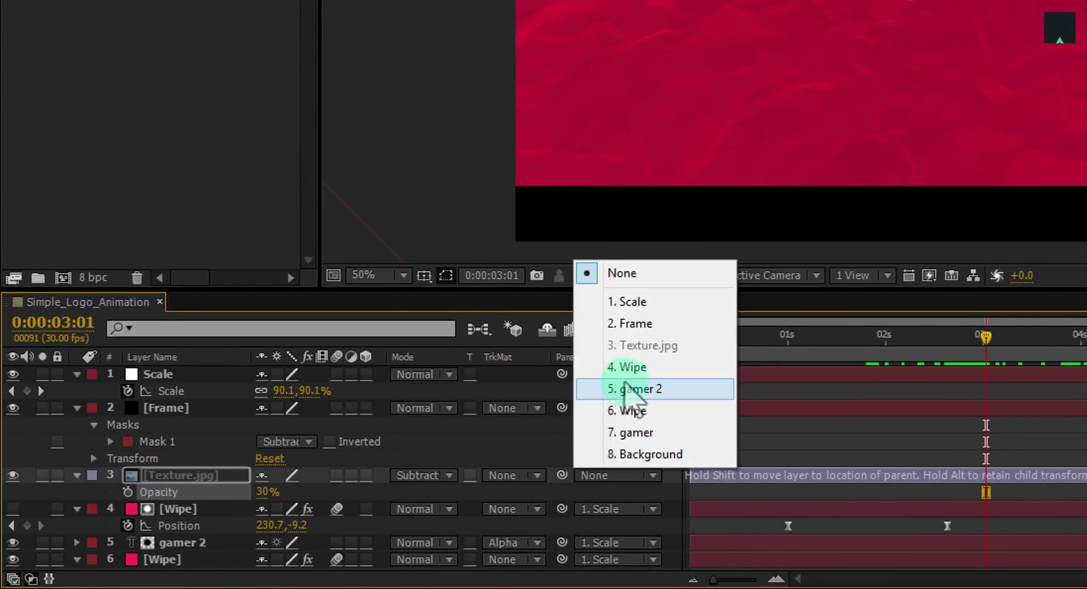
click(675, 301)
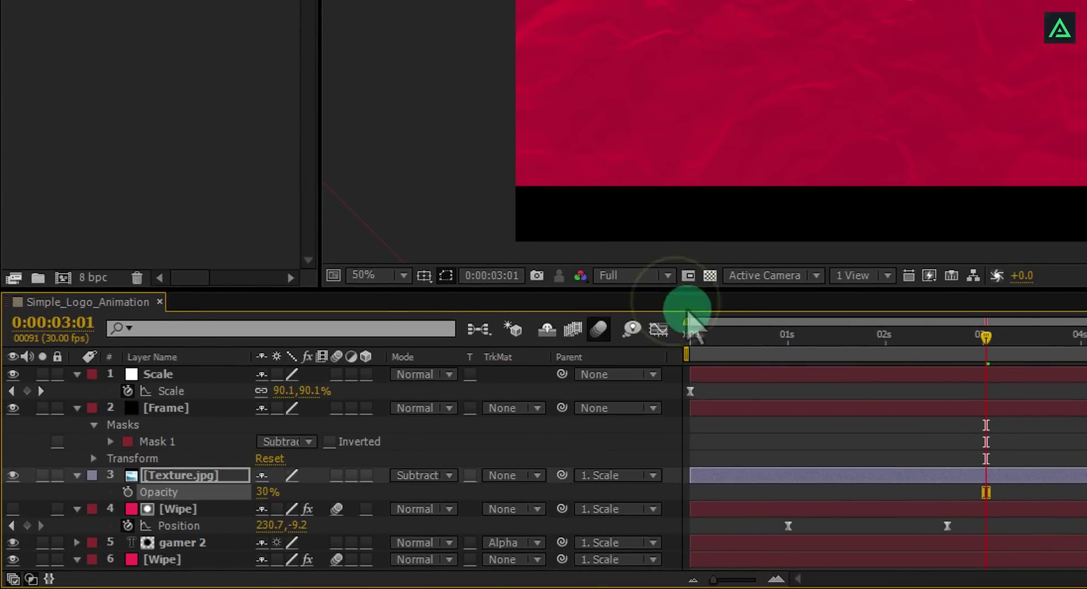
drag(987, 338, 1009, 338)
drag(554, 548, 654, 588)
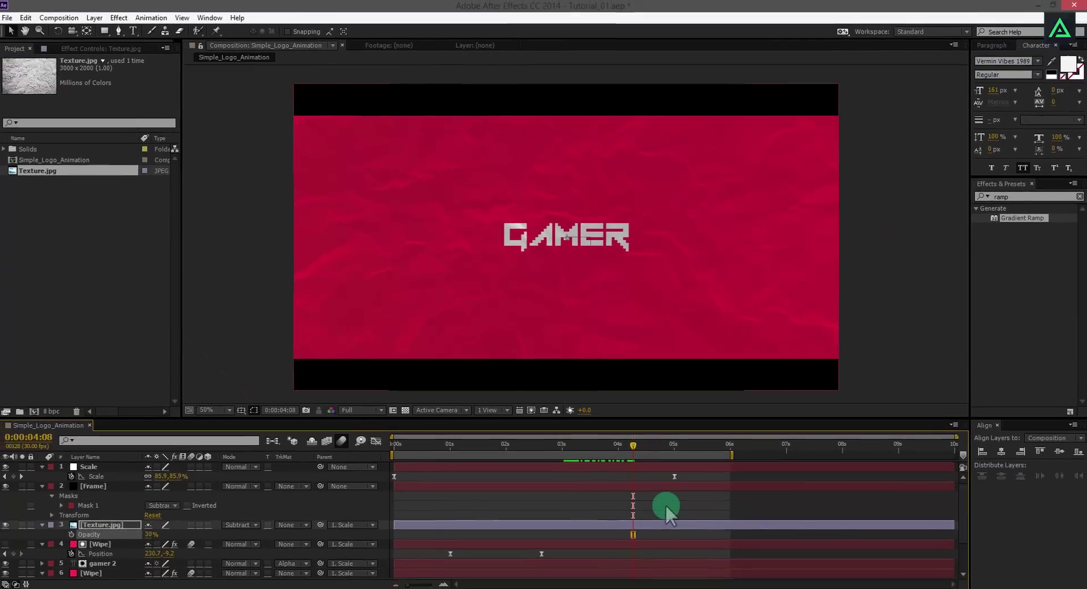
RAM-preview the composition, then lower Texture.jpg's opacity to 15%
key(KP_0)
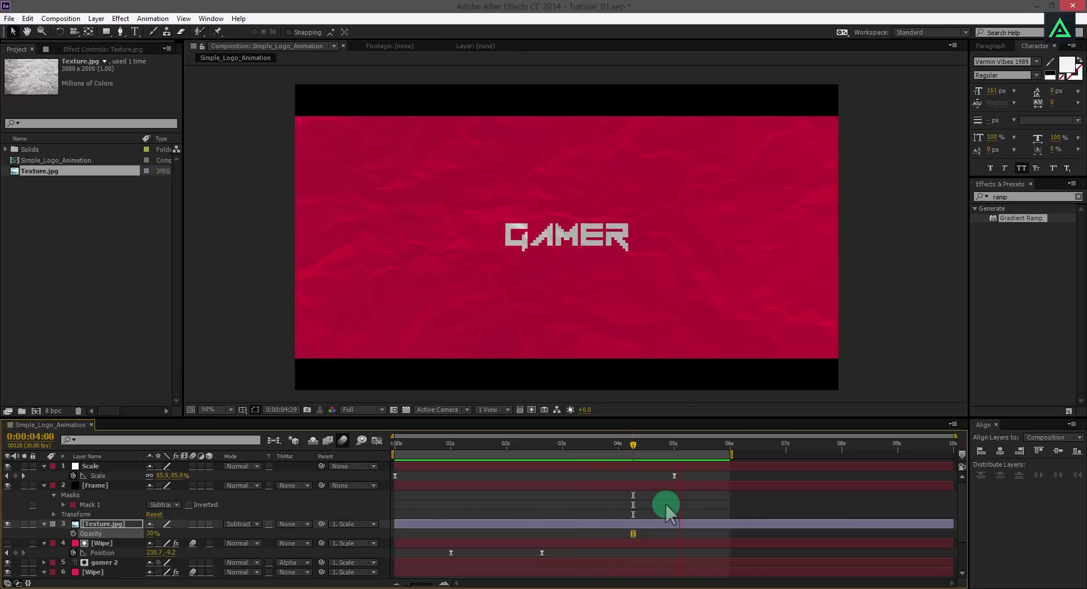
click(596, 445)
drag(596, 449, 481, 451)
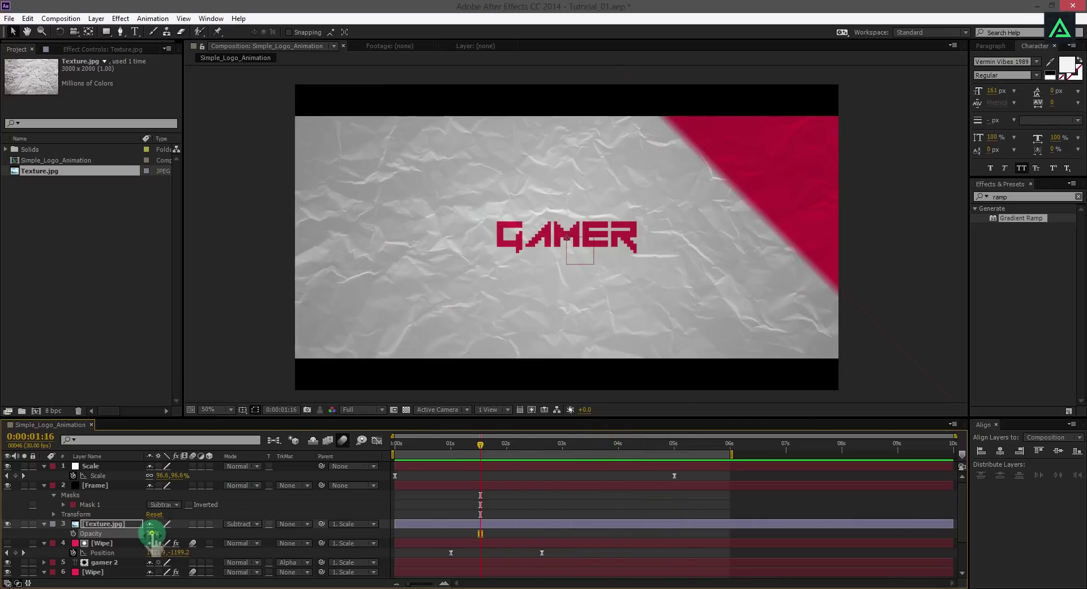
key(Return)
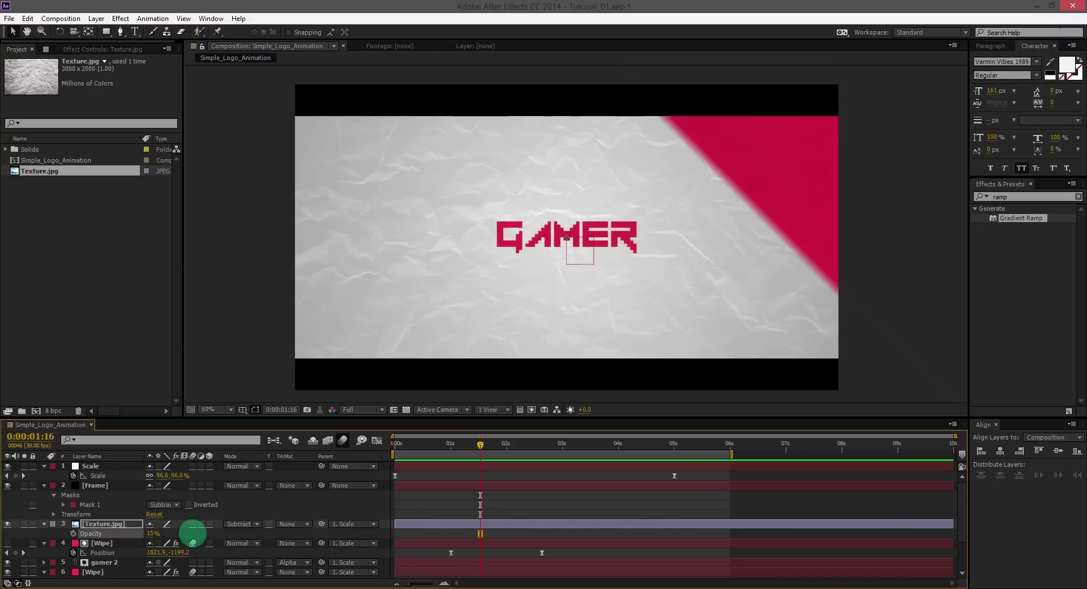